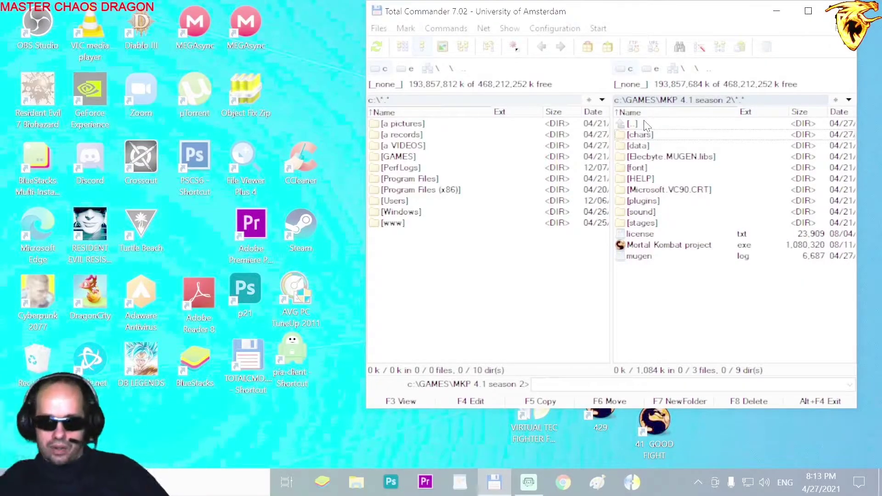
Step: Open the SELECT.def file from the data\MKP folder of MKP 4.1 season 2
double_click(647, 145)
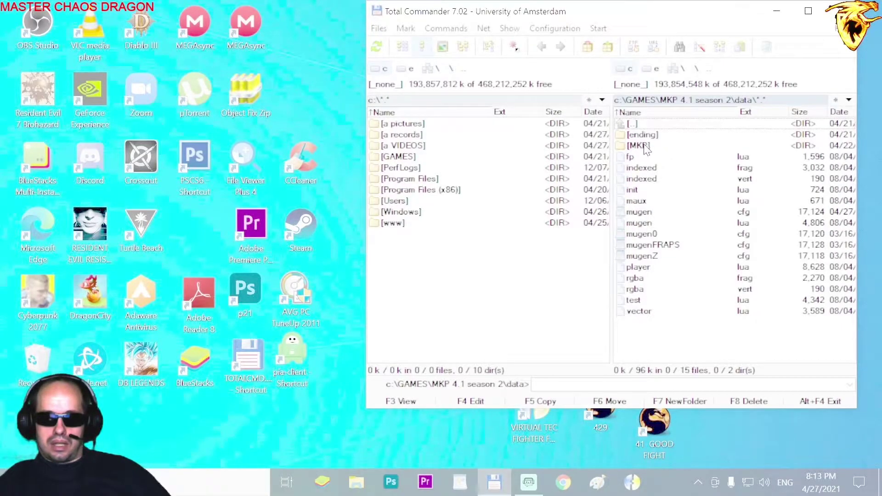
double_click(648, 145)
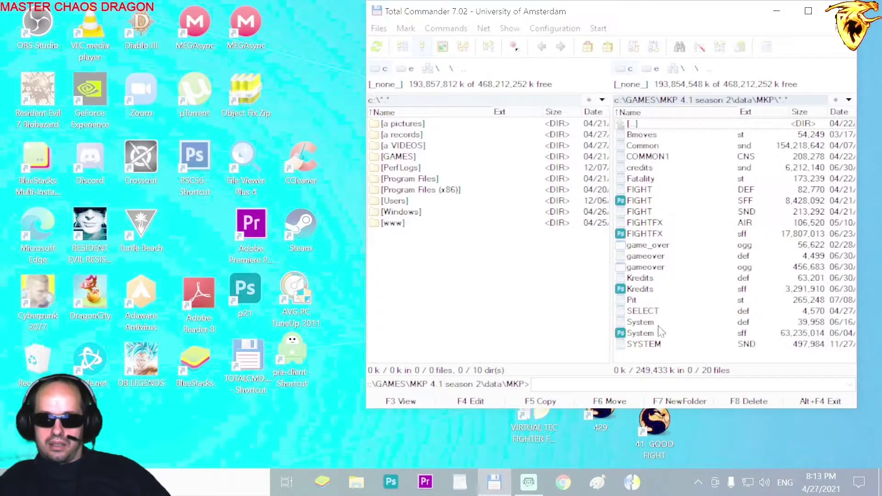
click(642, 312)
double_click(642, 313)
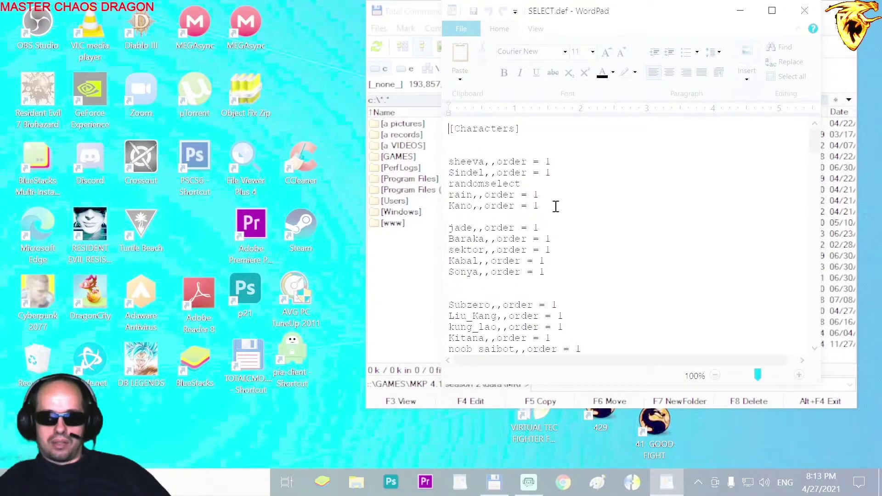
Step: Replace the first block of character entries, sheeva through Kano, with the entries 1, 2, 3 and 4 on separate lines
drag(556, 206, 438, 163)
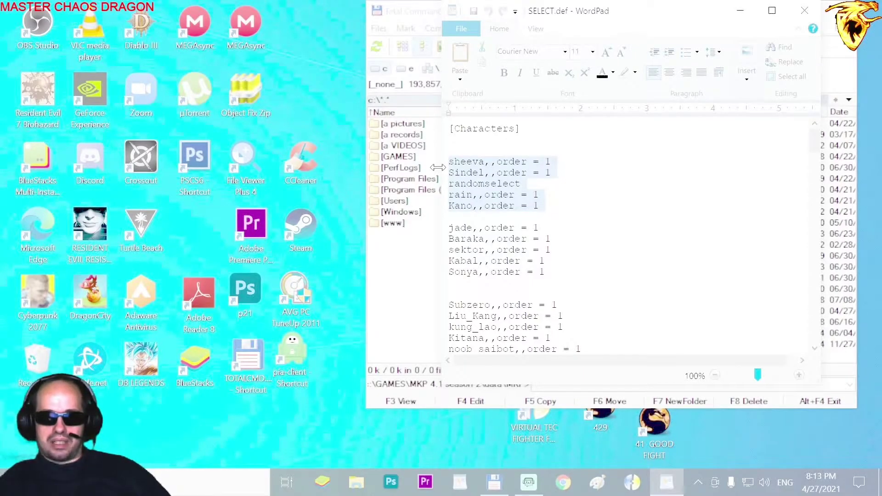
text(1)
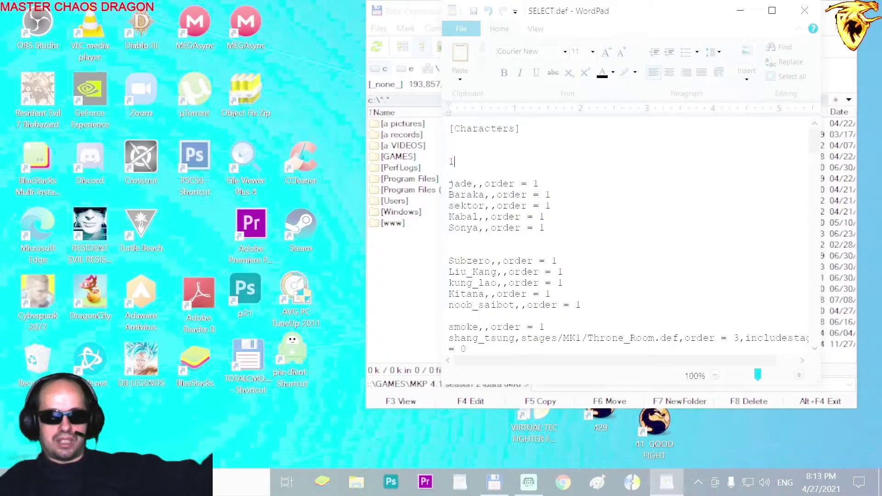
key(Return)
text(2)
key(Return)
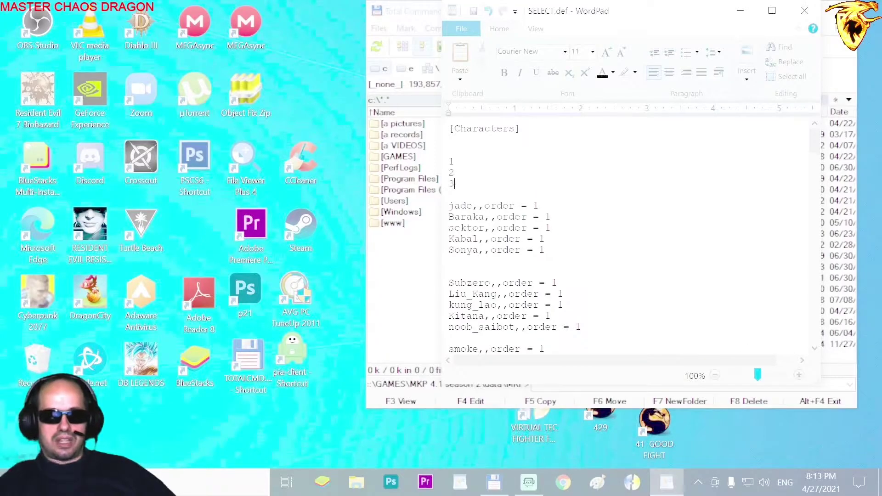
text(3)
key(Return)
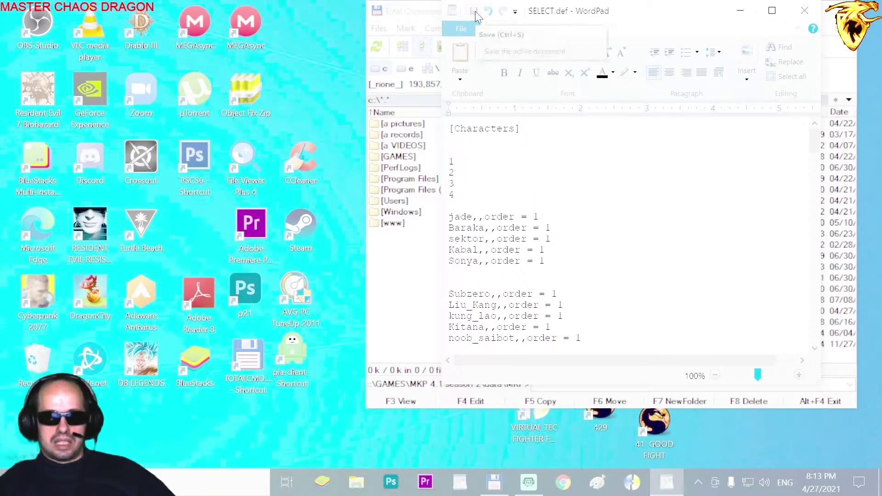
Step: Save SELECT.def, look through the remaining entries down to the extra stages, and close the file
scroll(689, 184, down, 2)
scroll(669, 181, down, 10)
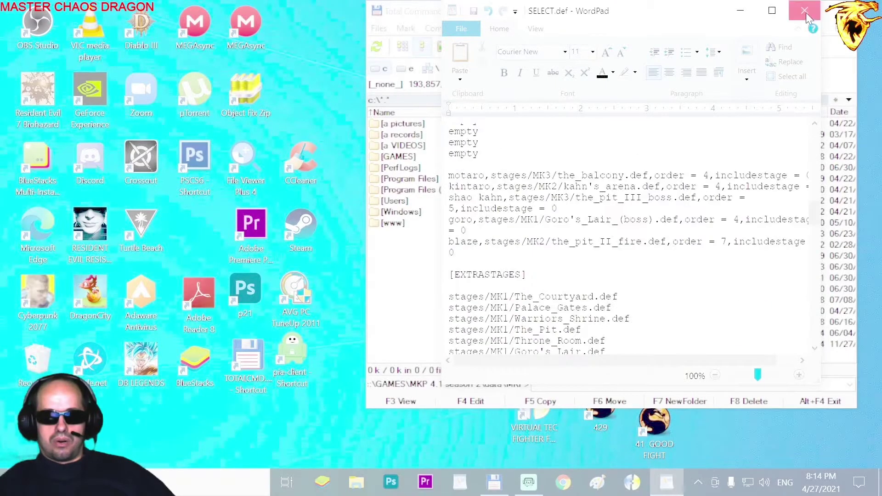
click(804, 11)
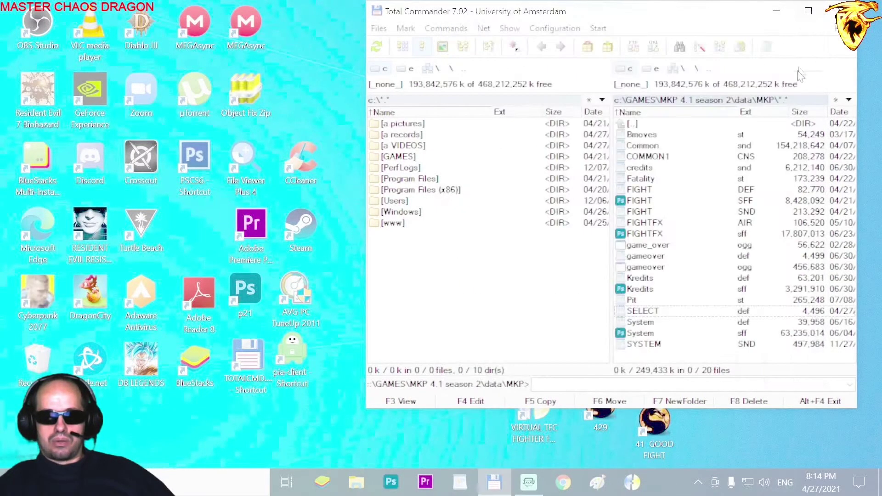
Step: Create four new folders named 1, 2, 3 and 4 in the chars folder of MKP 4.1 season 2
double_click(637, 123)
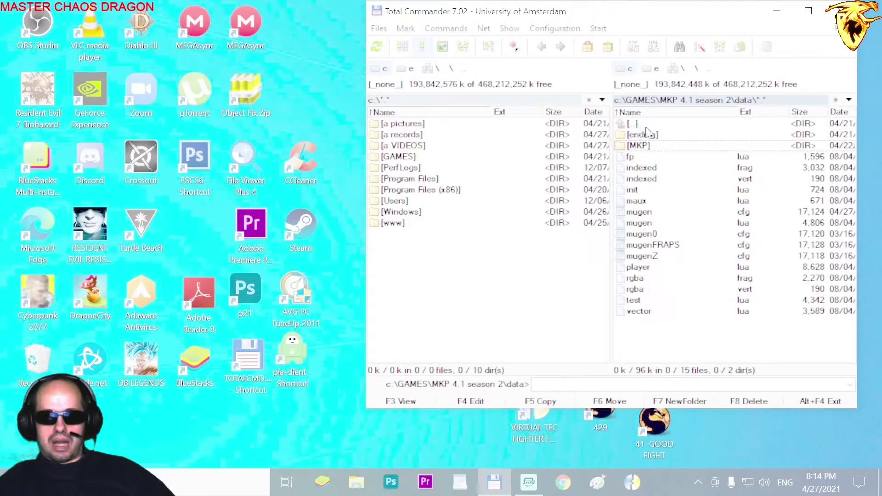
double_click(636, 124)
double_click(648, 135)
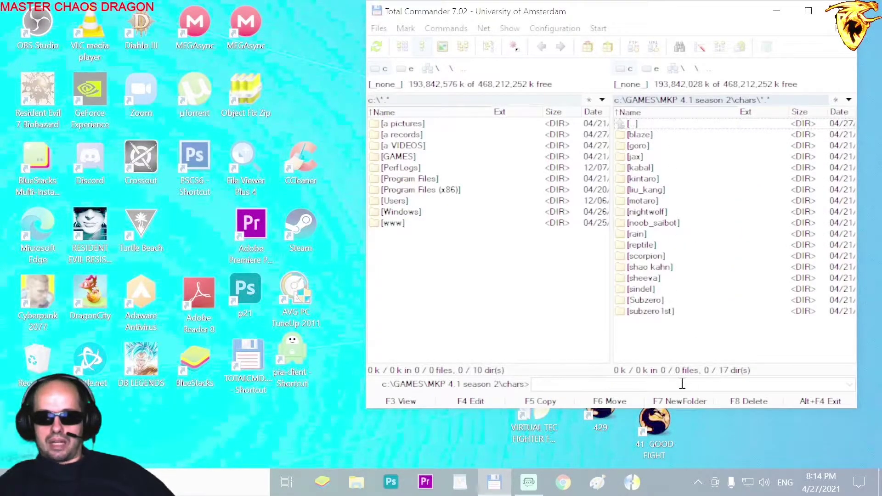
click(676, 398)
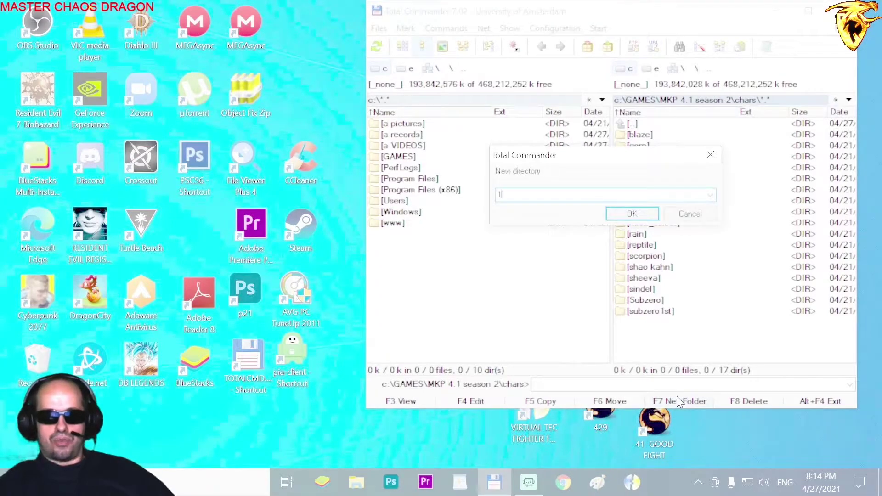
key(Return)
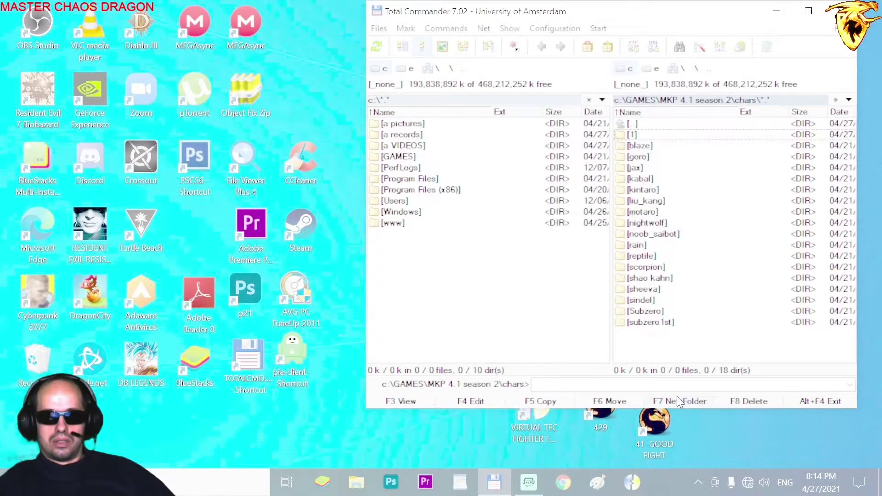
click(678, 401)
key(Return)
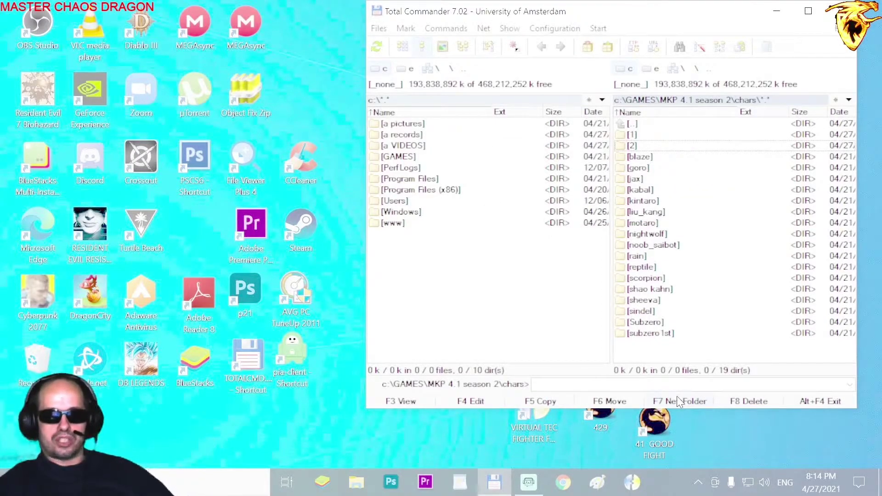
click(677, 398)
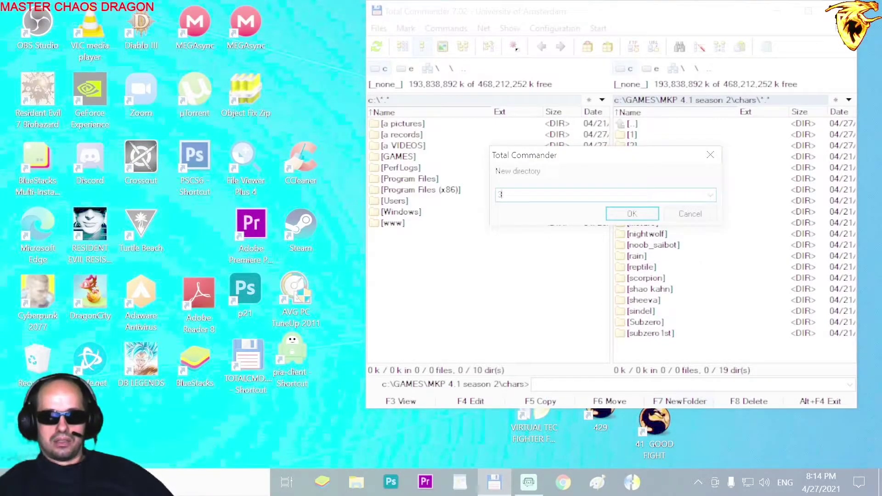
key(Return)
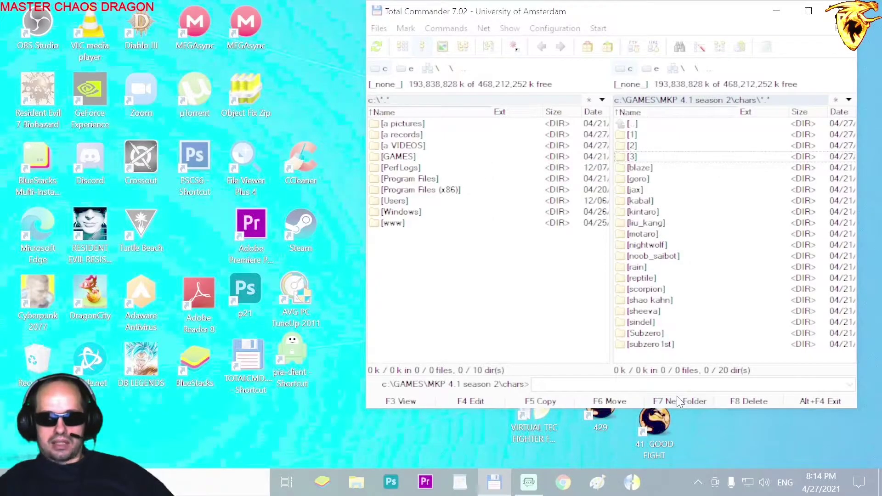
click(678, 400)
text(4)
key(Return)
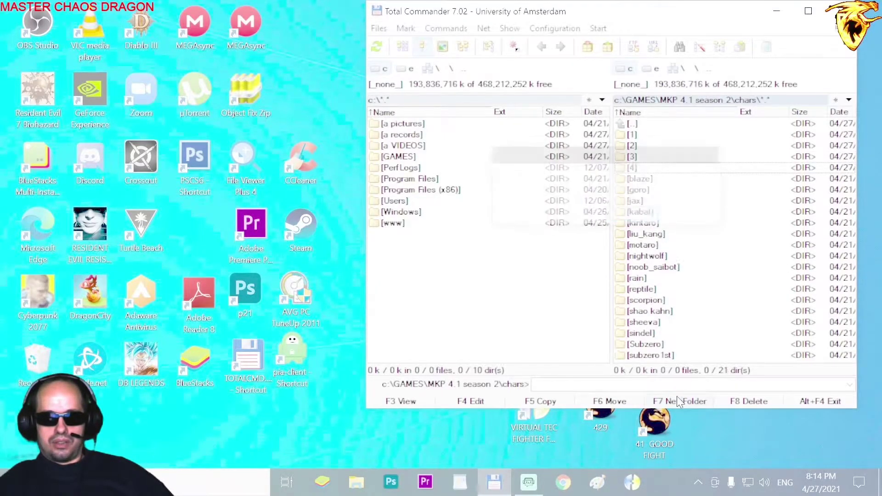
Step: Copy all files and folders from chars\01 of 1 KOFA-V3.1b Anthology into chars\1 of MKP 4.1 season 2
double_click(637, 134)
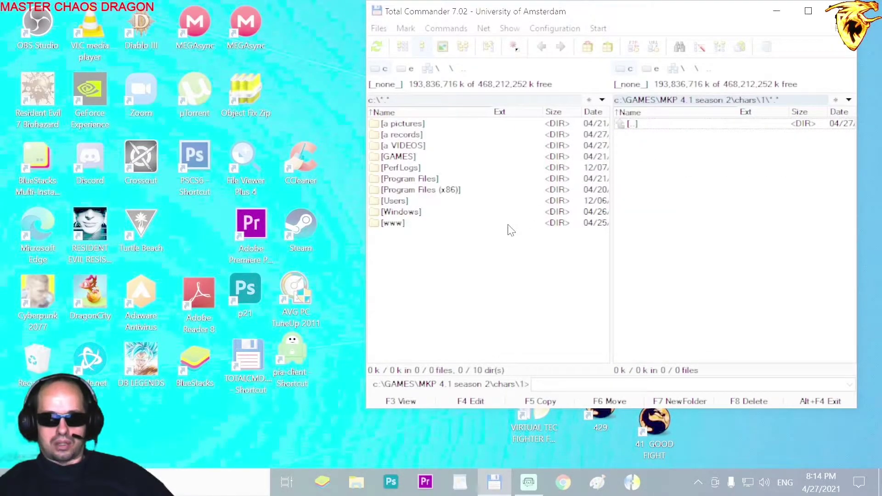
double_click(399, 156)
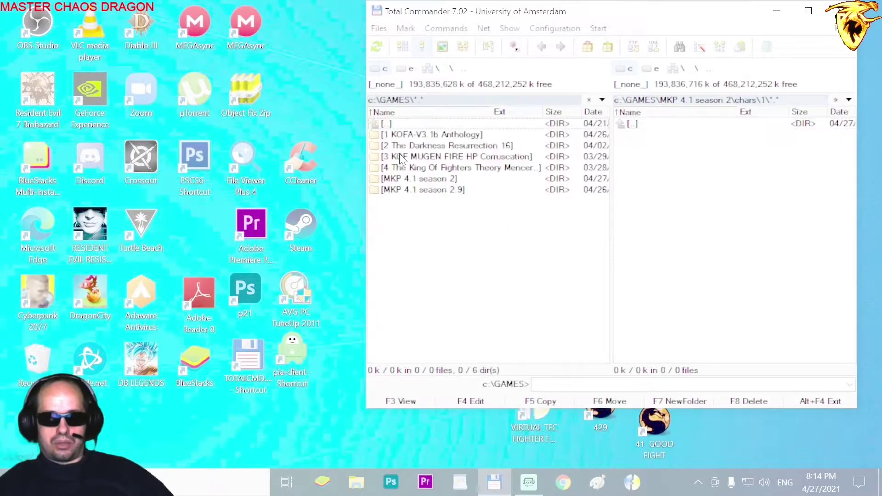
double_click(399, 134)
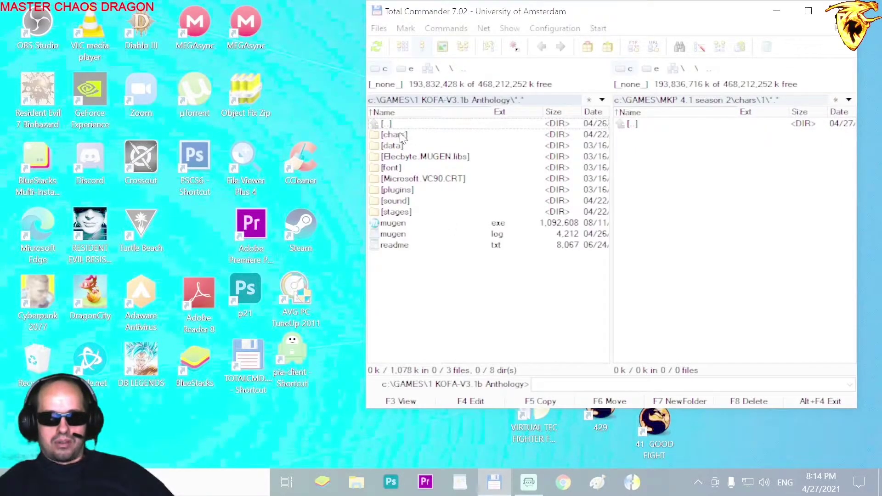
double_click(400, 134)
double_click(397, 135)
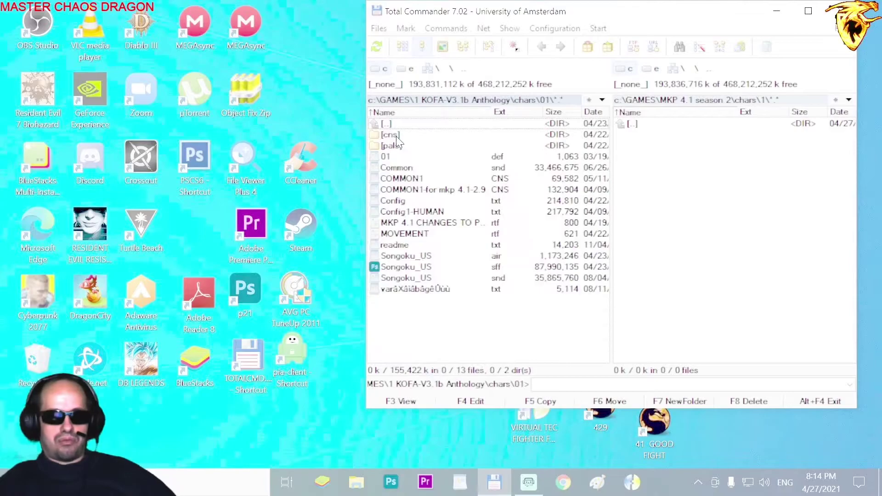
key(ctrl+a)
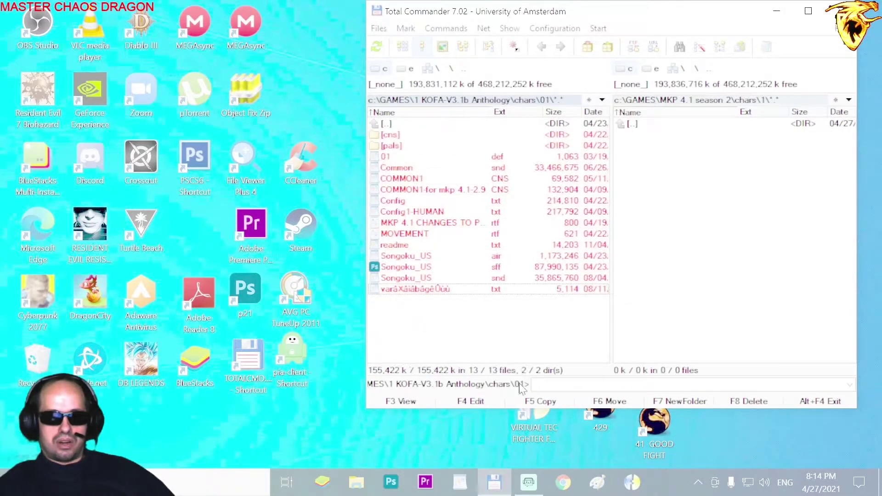
click(535, 403)
click(505, 237)
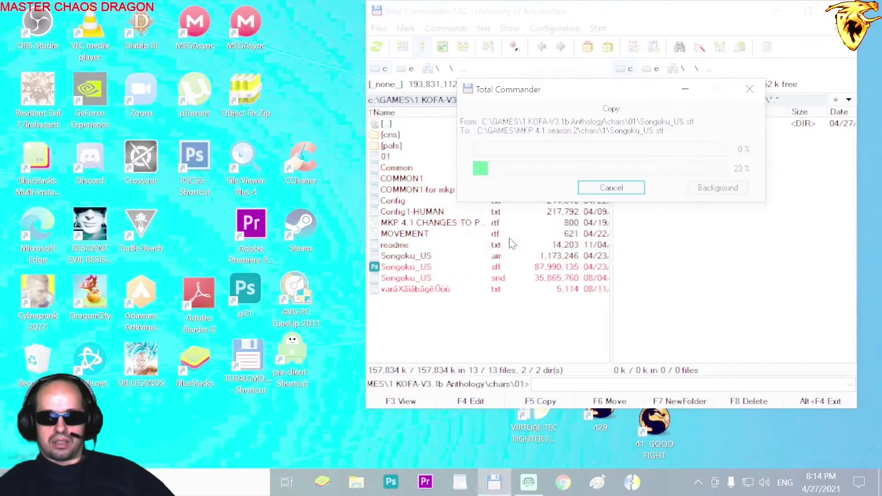
Step: Show the chars\1 folder in both file panes and rename its 01.def file to 1.def
key(ctrl+Left)
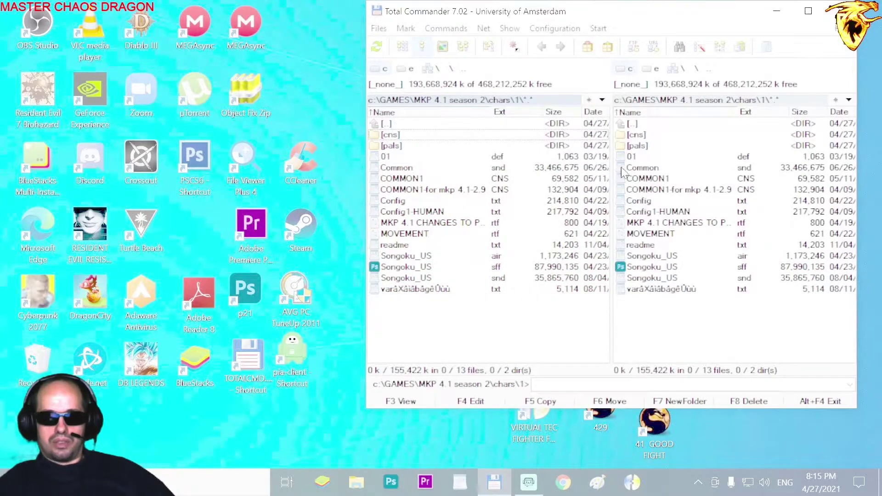
click(634, 156)
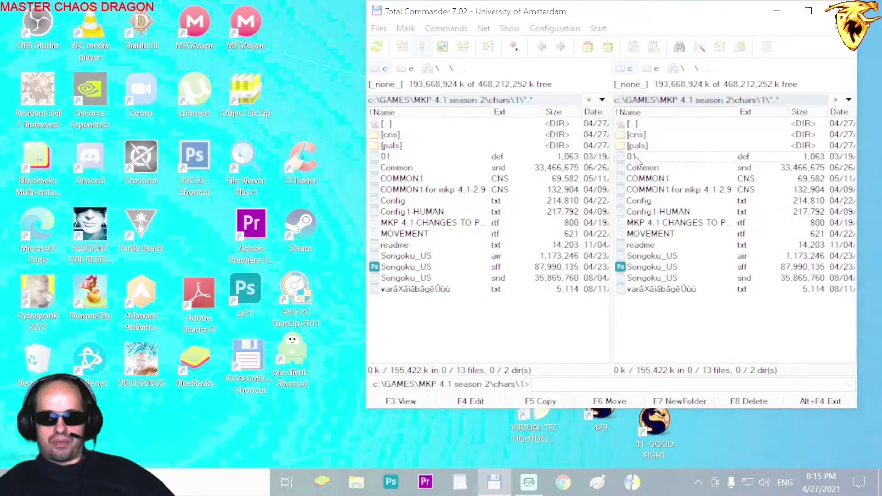
click(632, 156)
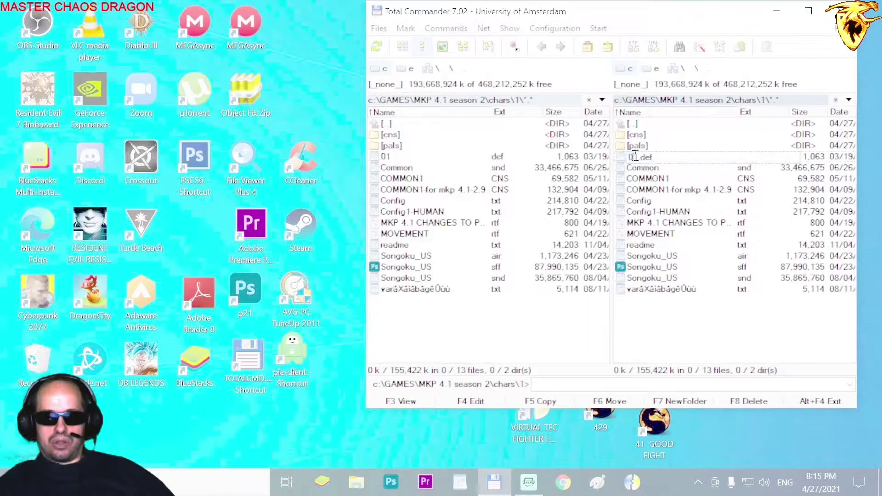
key(BackSpace)
key(Return)
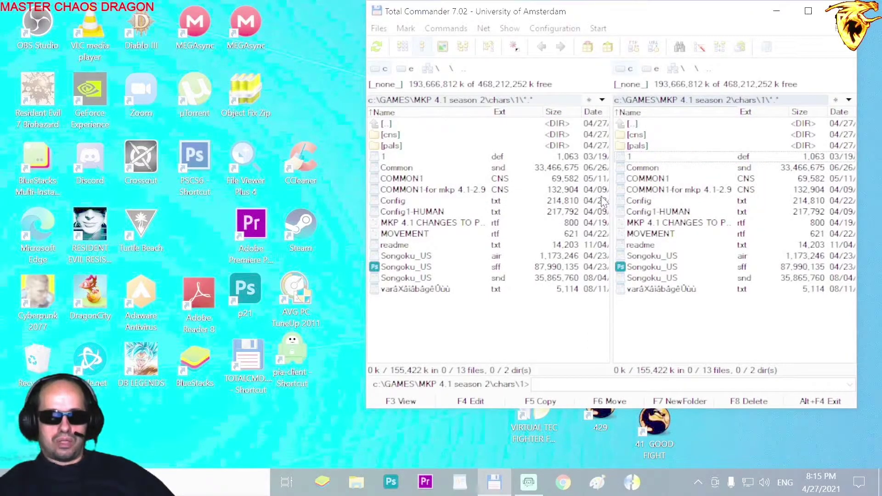
Step: Copy the entire contents of chars\1 into the empty chars\2 folder
double_click(391, 123)
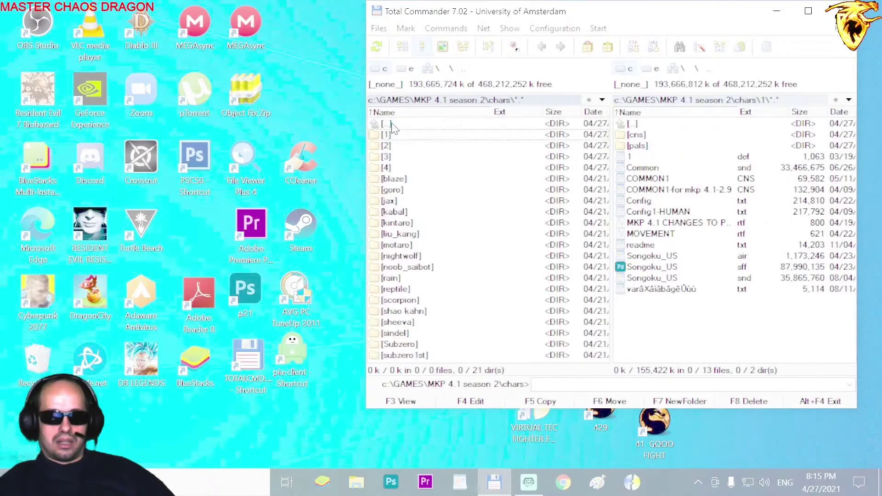
click(396, 147)
double_click(397, 147)
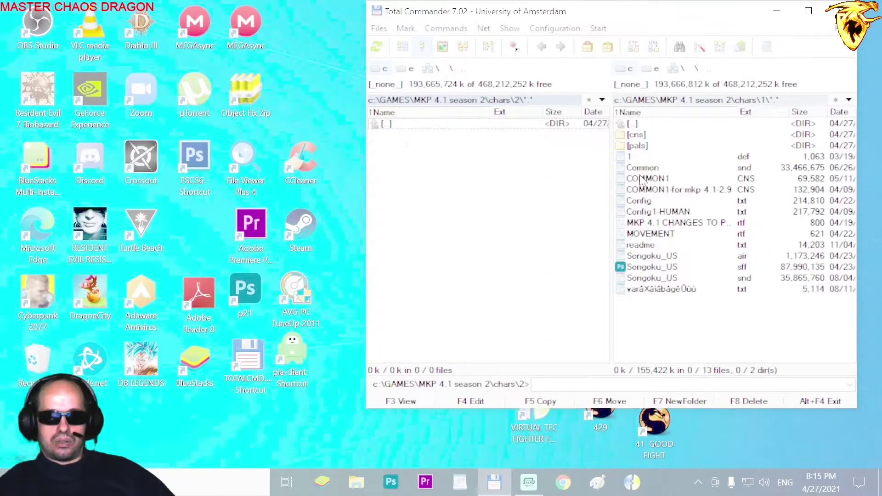
click(640, 136)
key(ctrl+a)
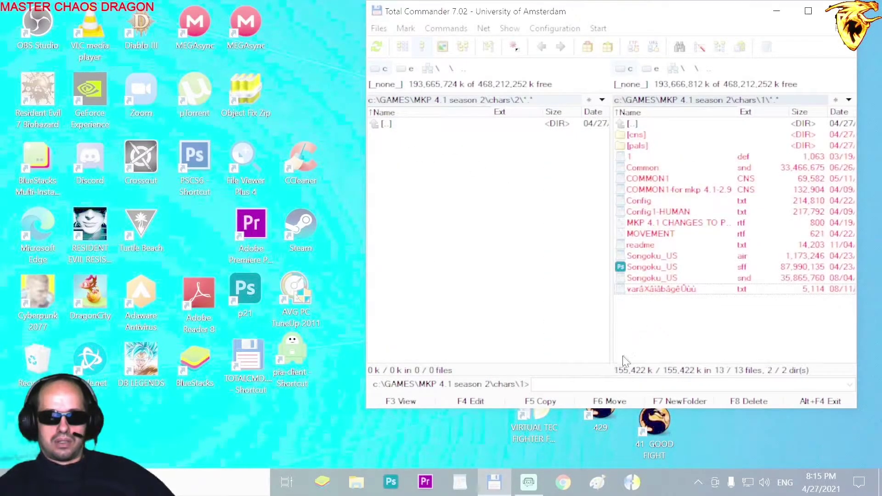
click(539, 401)
click(498, 235)
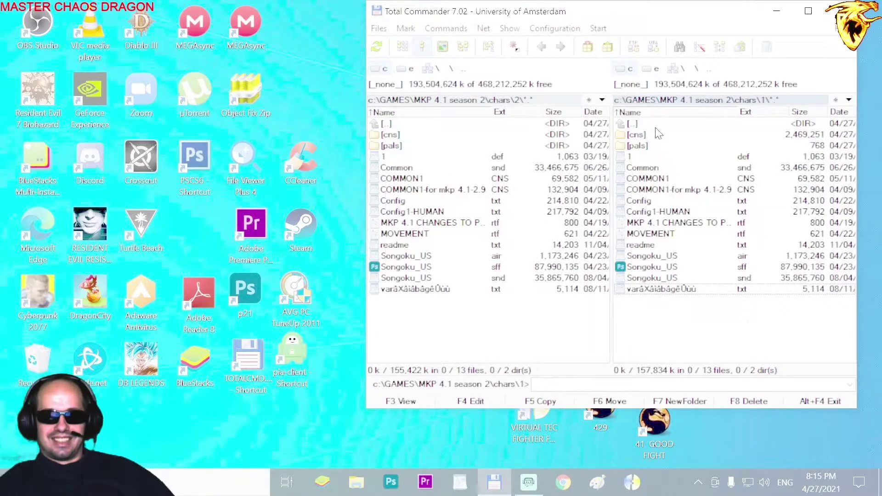
Step: Copy all files from chars\Baraka of Mortal Kombat mugen 4.1 season 2.9 on drive E into chars\3 of MKP 4.1 season 2
click(651, 69)
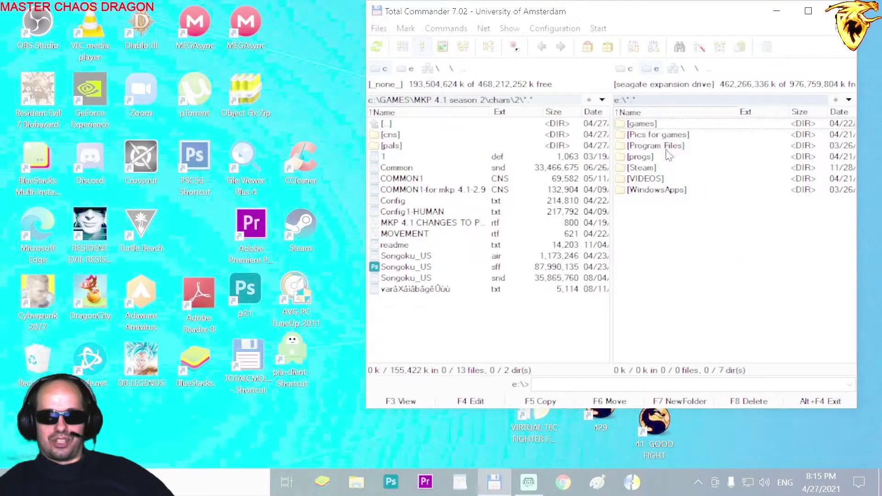
double_click(387, 123)
double_click(393, 158)
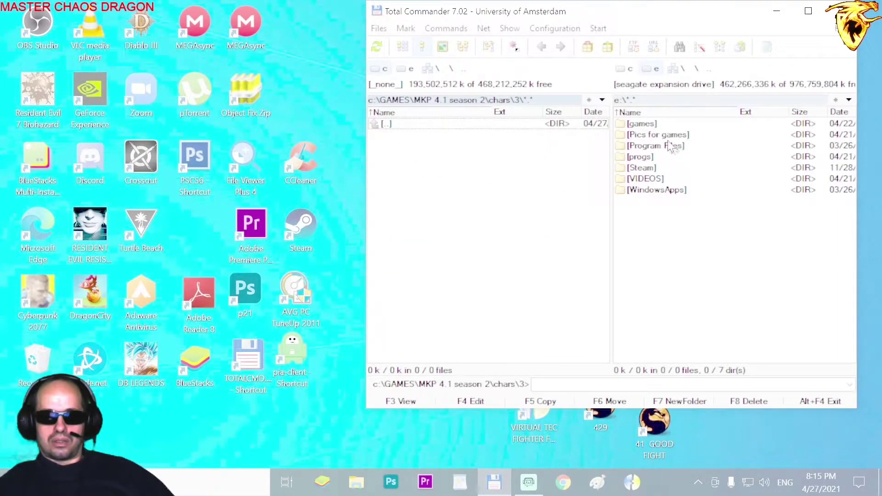
double_click(651, 125)
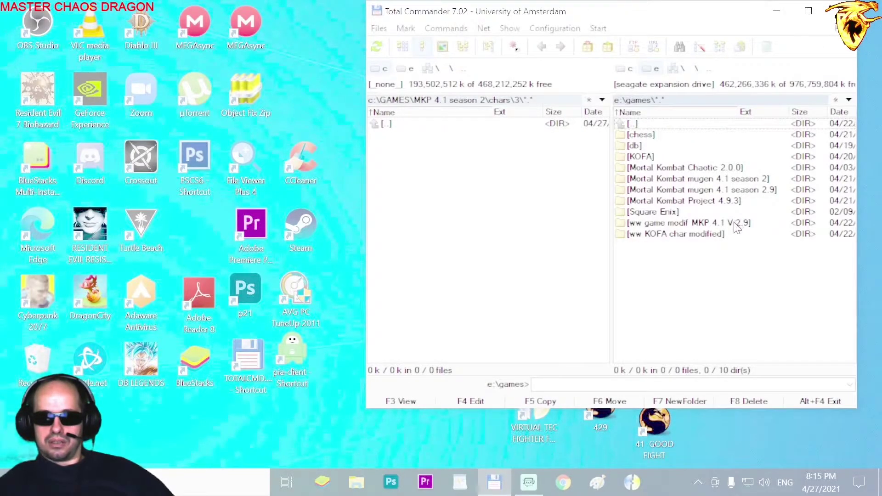
double_click(751, 190)
double_click(639, 135)
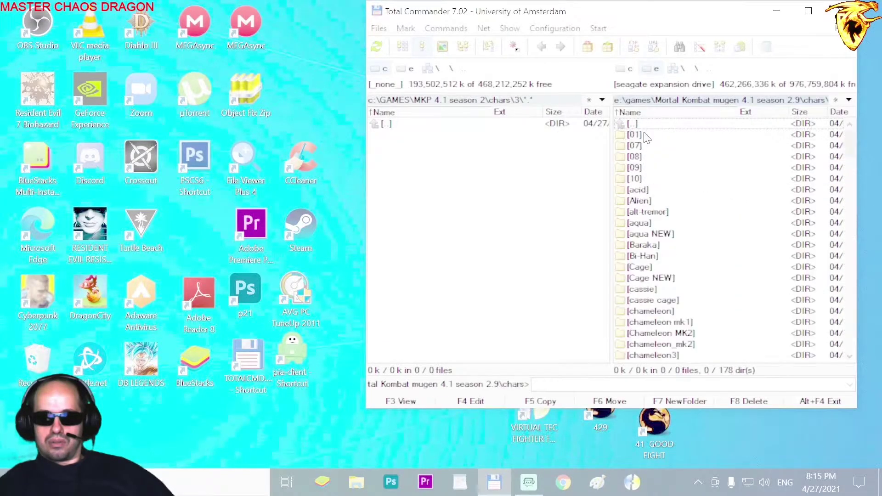
double_click(646, 245)
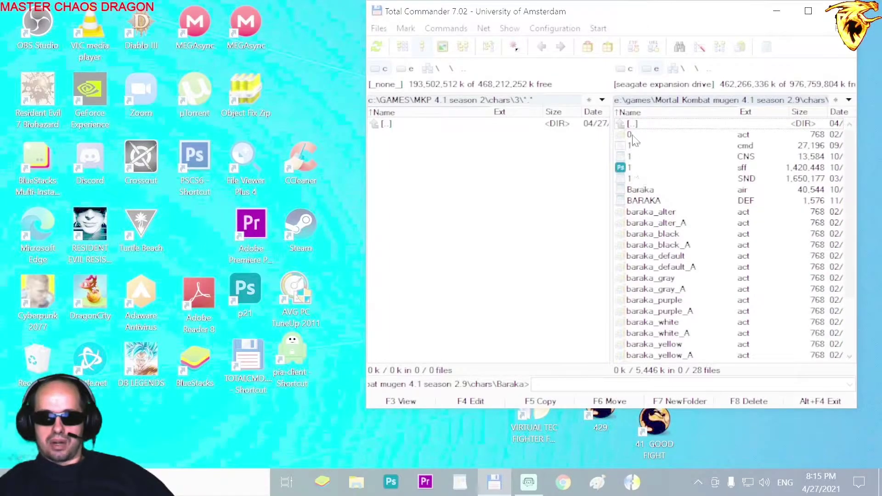
drag(632, 134, 649, 353)
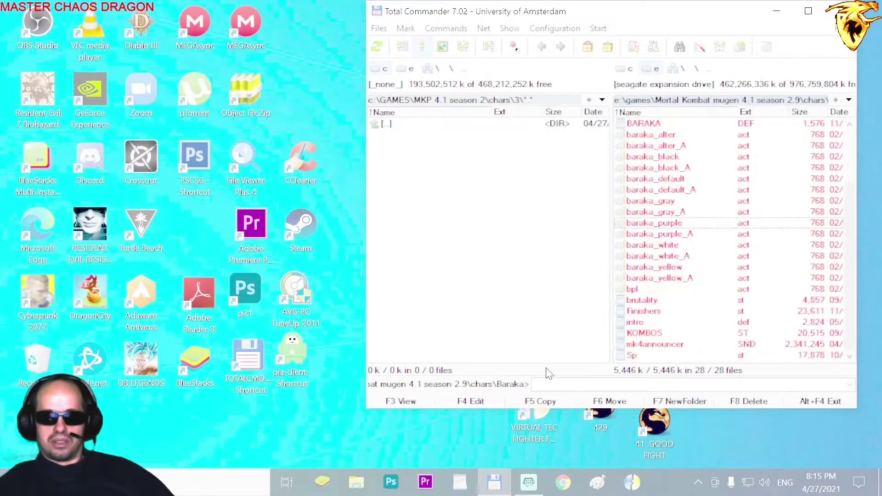
click(540, 401)
click(514, 239)
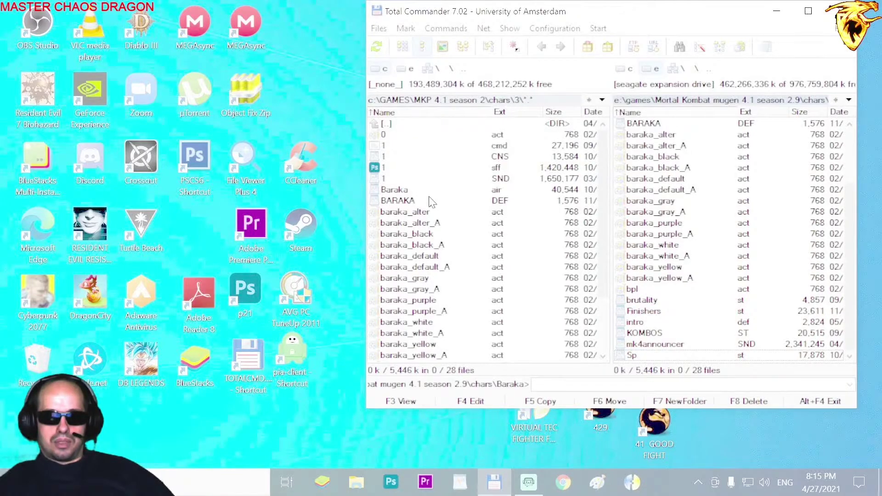
Step: Rename the BARAKA.DEF file in chars\3 to 3.DEF
click(403, 203)
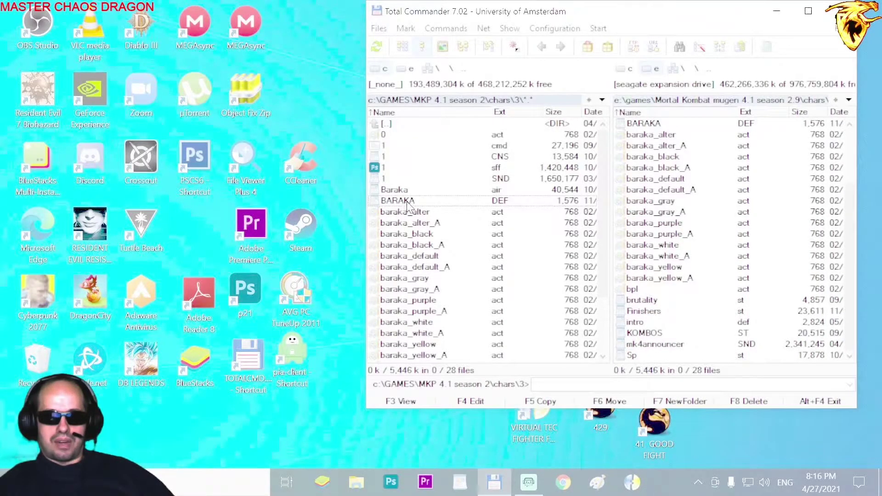
click(406, 202)
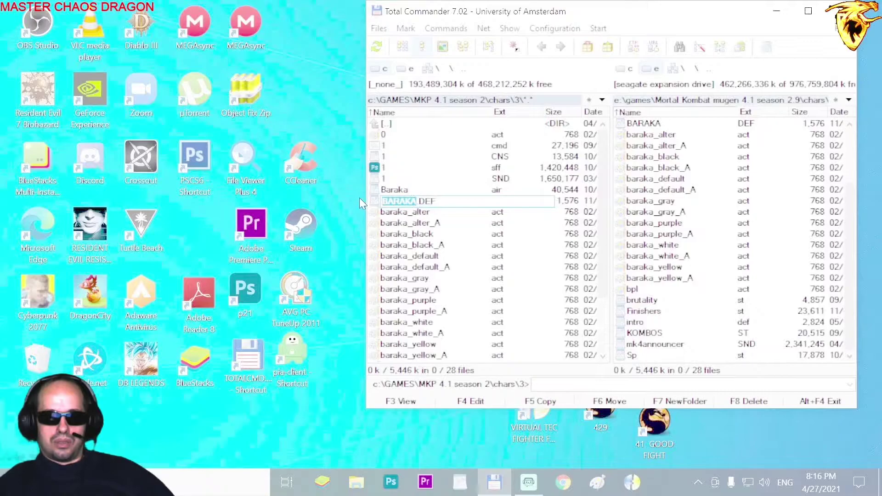
text(3)
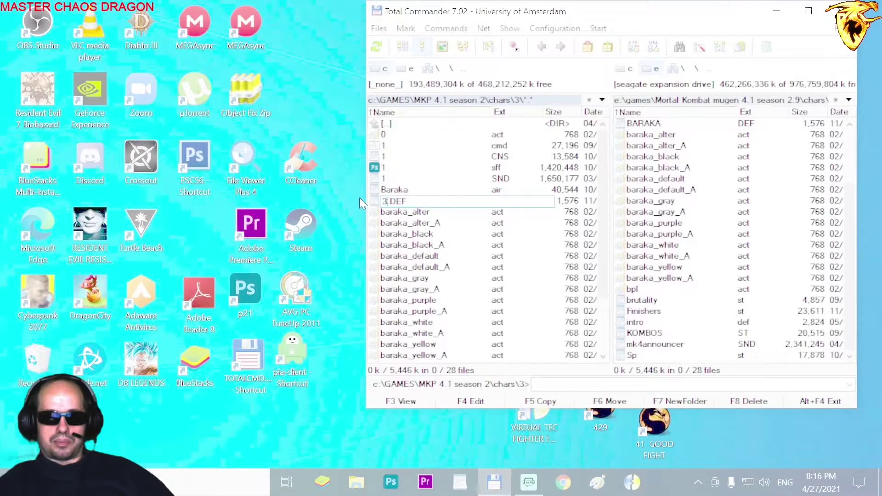
key(Return)
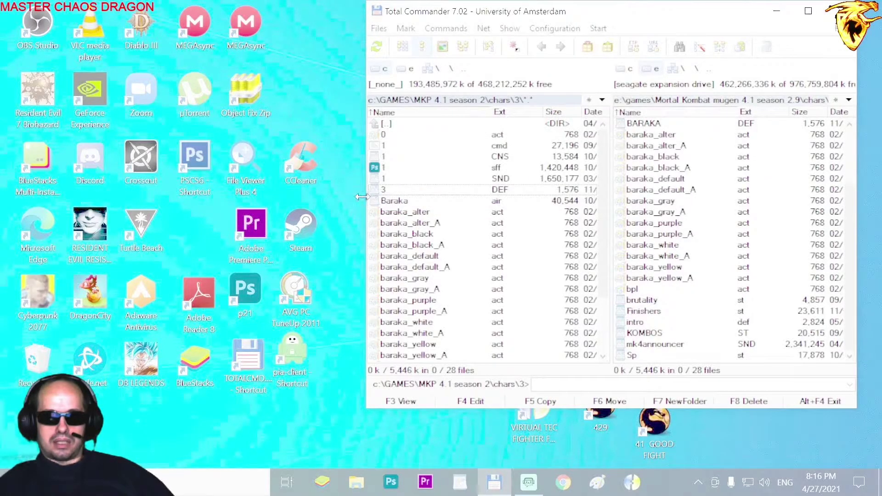
Step: Open 3.DEF in WordPad at its [Files] section and place the window beside the file panes
double_click(409, 190)
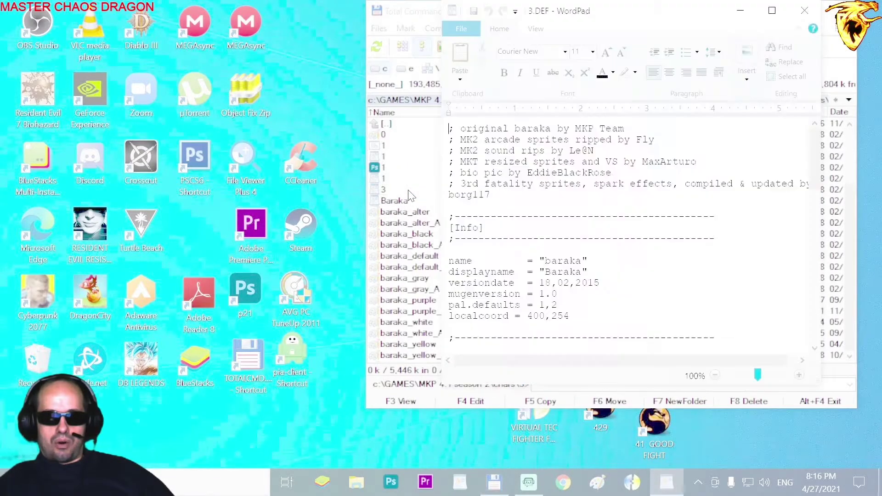
scroll(579, 237, down, 3)
scroll(579, 237, down, 2)
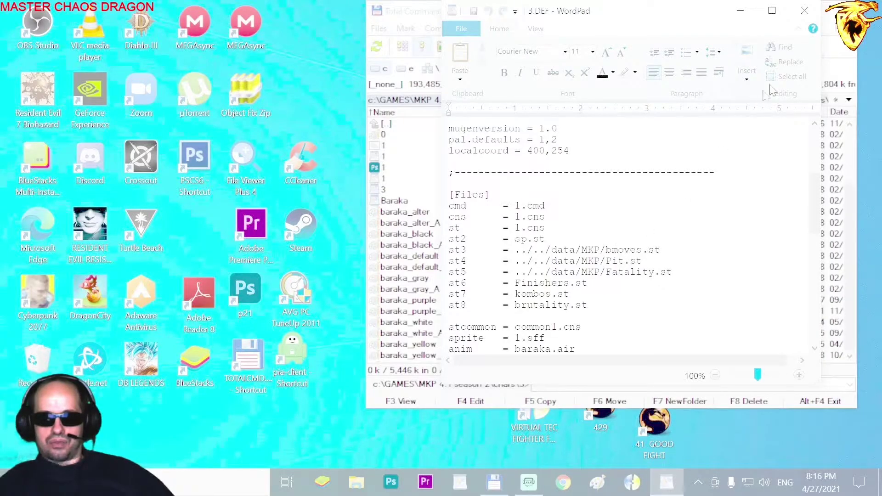
drag(655, 15, 221, 20)
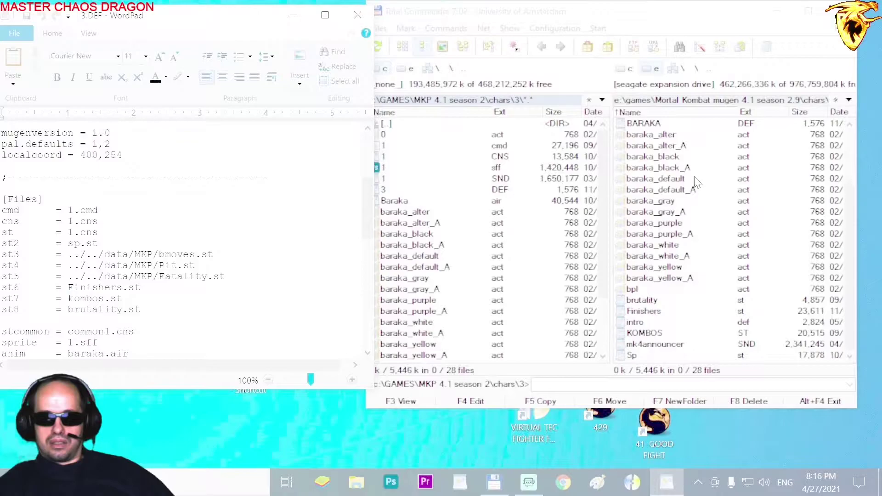
Step: Copy Bmoves.st, Fatality.st and Pit.st from data\MKP of Mortal Kombat mugen 4.1 season 2.9 into chars\3 and check them there
scroll(695, 180, up, 3)
double_click(634, 124)
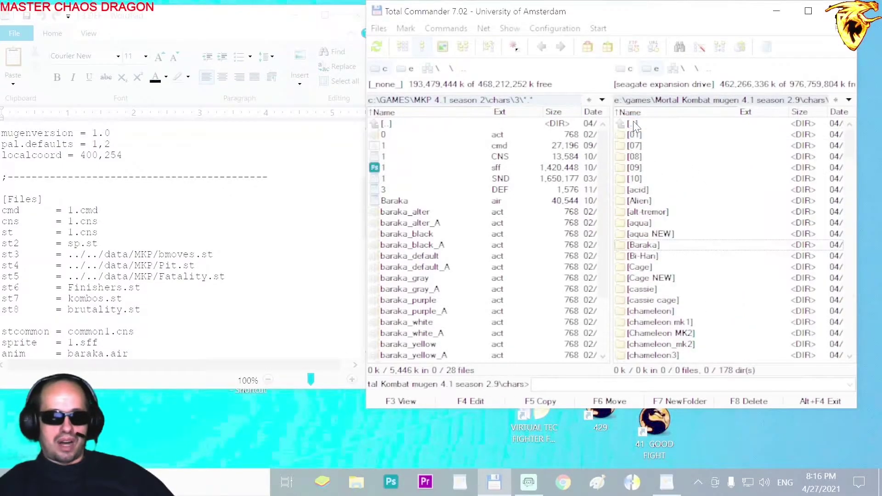
double_click(642, 123)
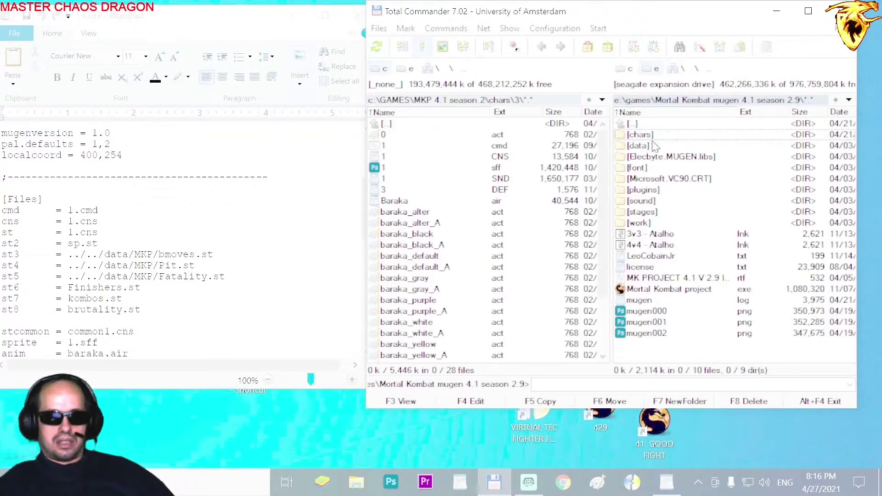
double_click(647, 145)
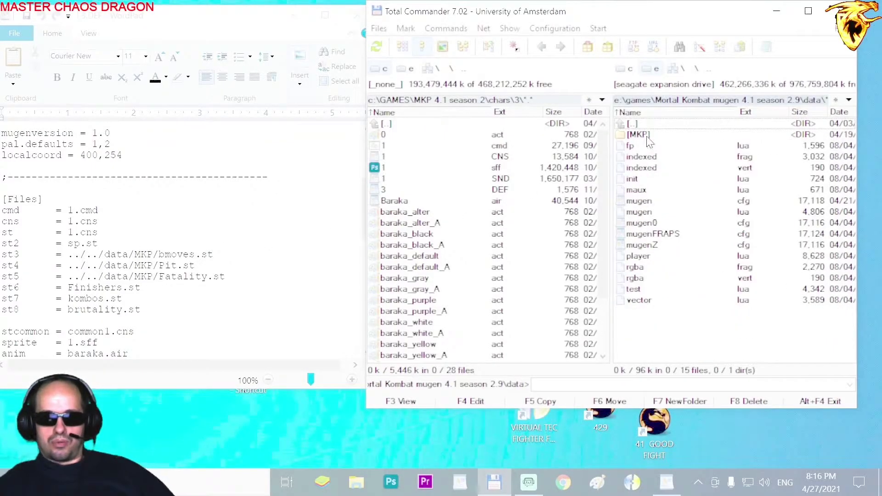
double_click(647, 136)
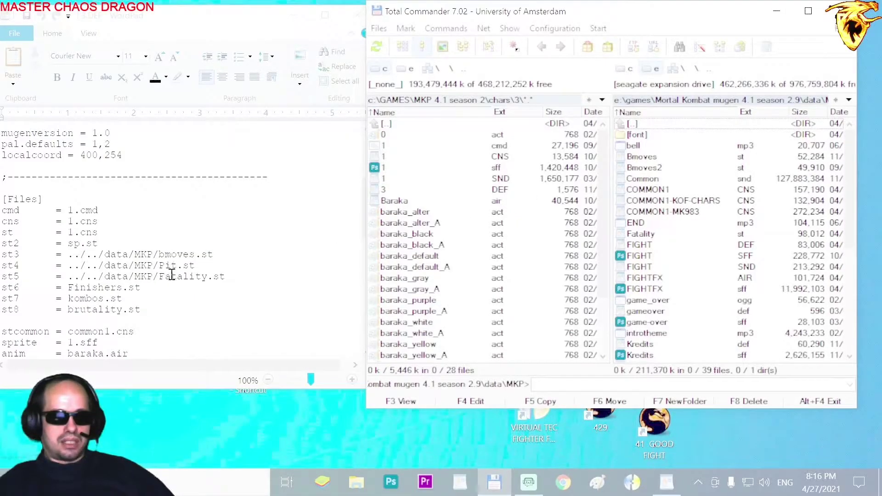
right_click(641, 156)
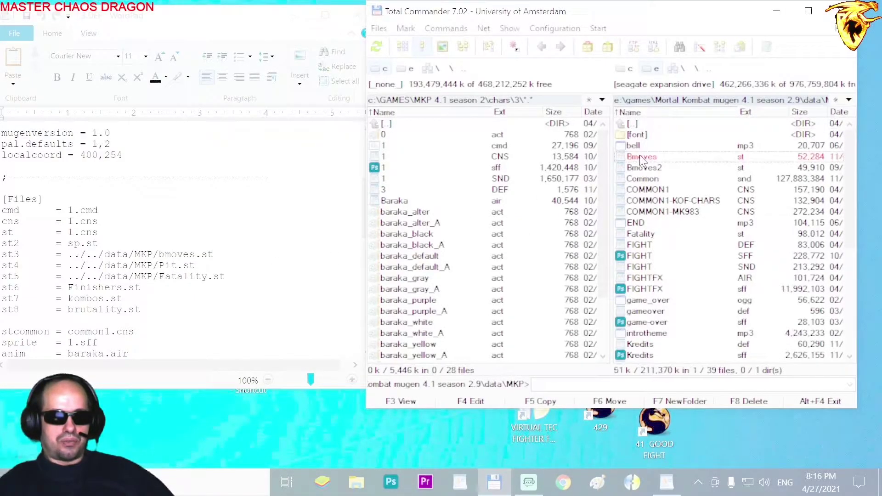
right_click(640, 234)
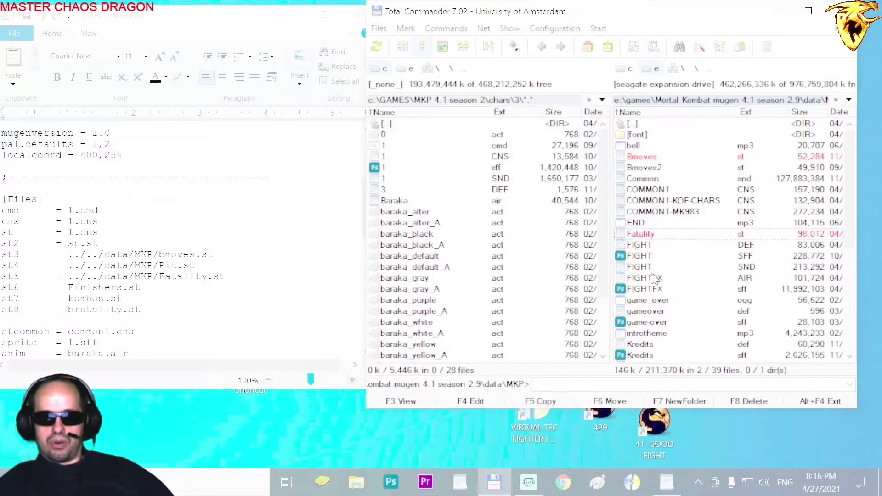
scroll(652, 278, down, 6)
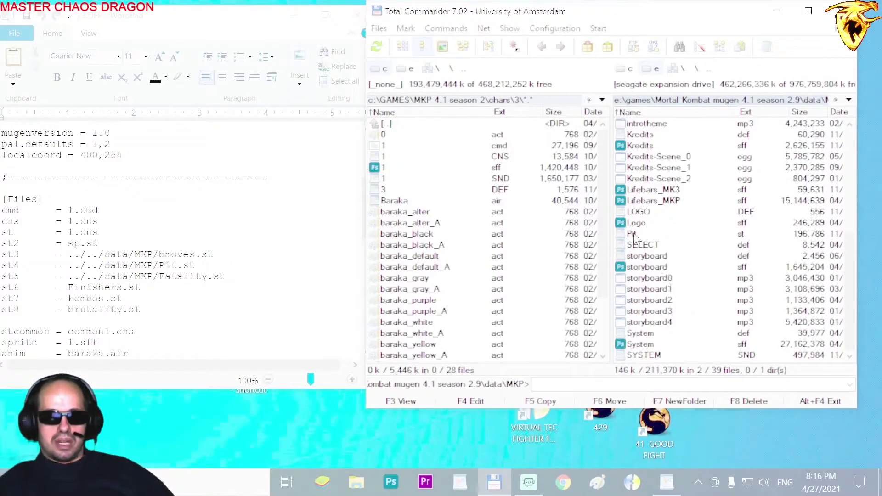
click(634, 235)
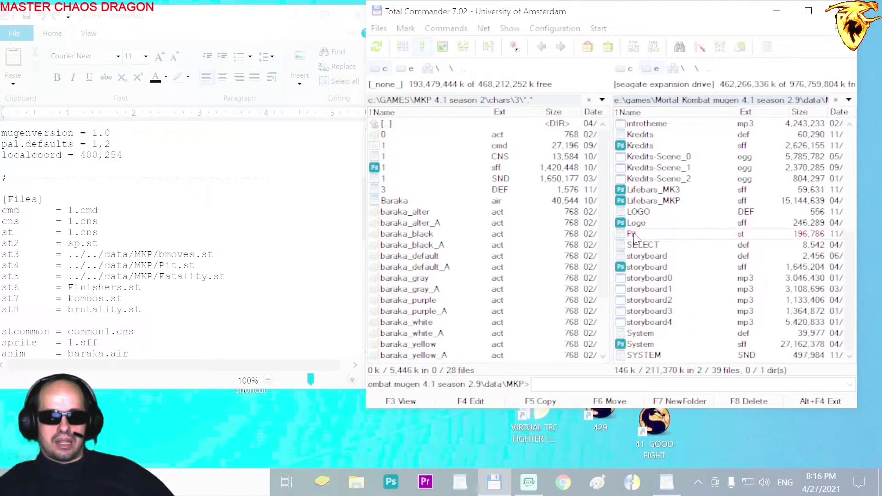
click(531, 403)
click(513, 241)
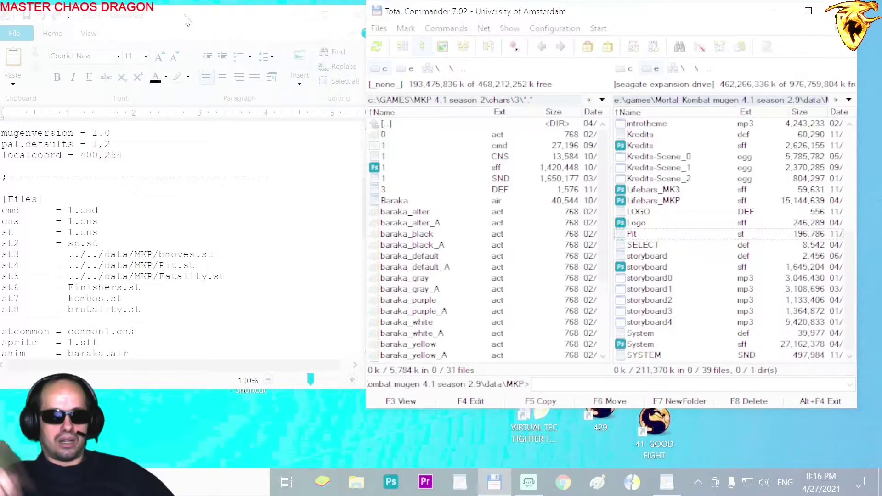
mouse_move(184, 20)
mouse_down()
mouse_move(191, 15)
mouse_move(182, 19)
mouse_up()
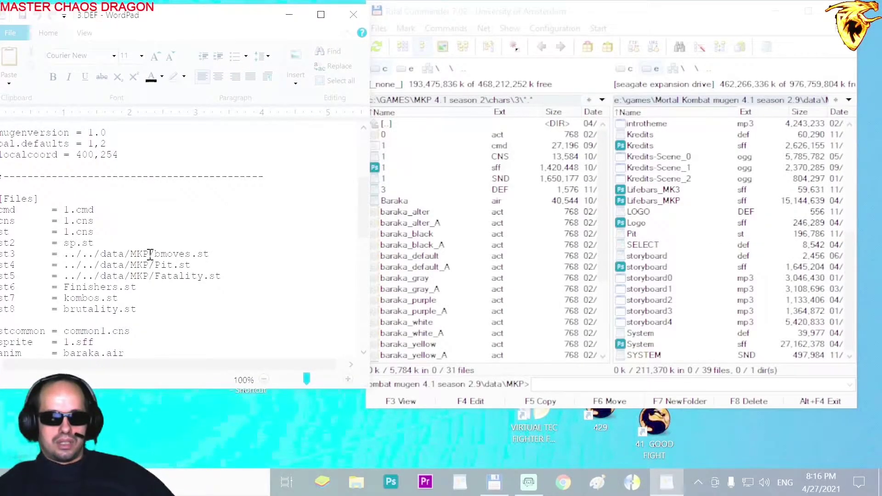
double_click(398, 124)
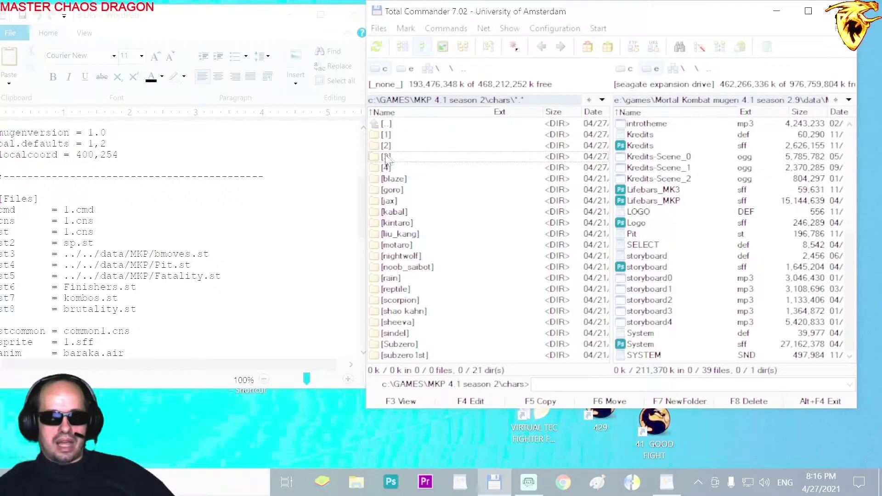
double_click(389, 156)
scroll(427, 313, down, 3)
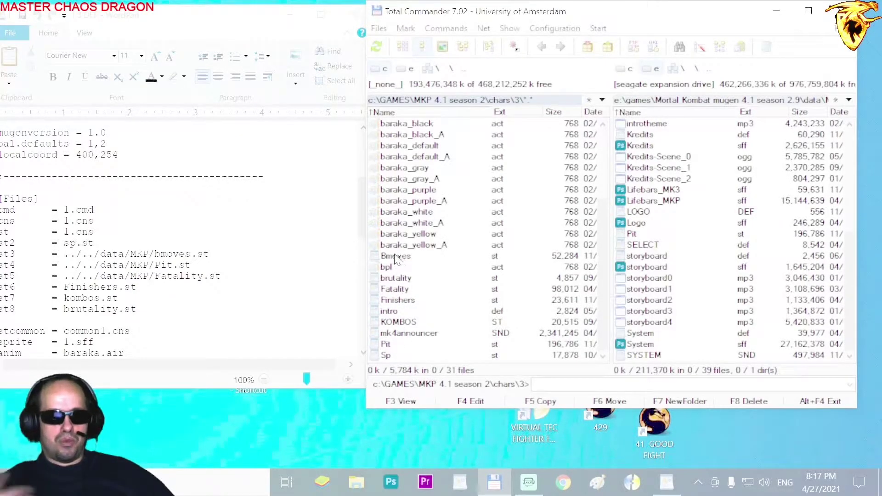
Step: Remove the ../../data/MKP/ path from the st3 line of 3.DEF, leaving only bmoves.st
click(156, 253)
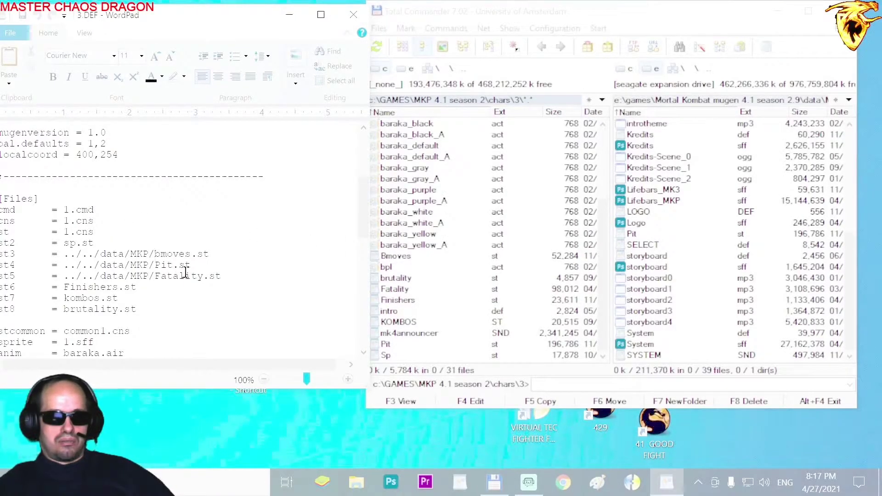
key(BackSpace)
key(BackSpace)
key(BackSpace)
key(BackSpace)
key(BackSpace)
key(BackSpace)
key(BackSpace)
key(BackSpace)
key(BackSpace)
key(BackSpace)
key(BackSpace)
key(BackSpace)
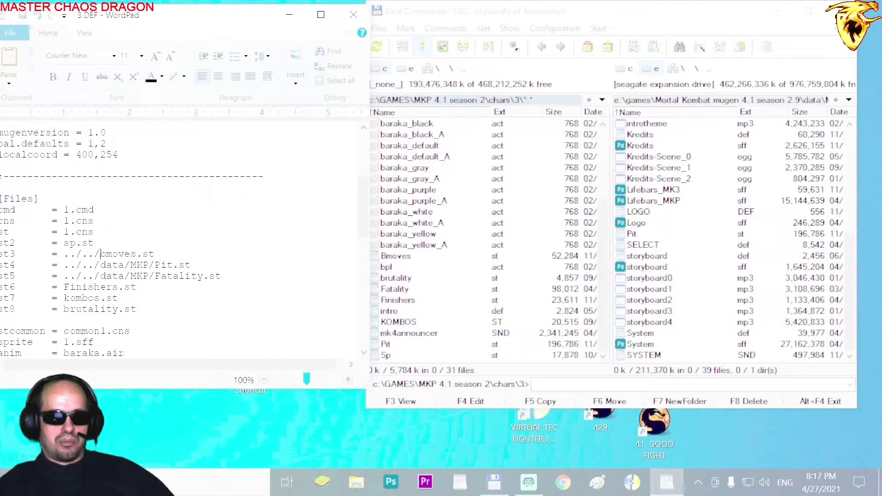
key(BackSpace)
key(BackSpace)
key(BackSpace)
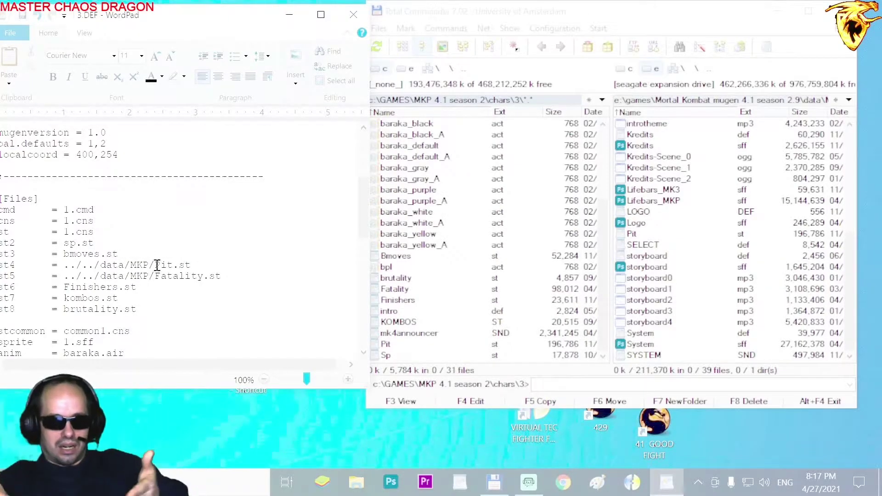
Step: Remove the ../../data/MKP/ path from the st4 line, leaving only Pit.st
click(156, 265)
key(BackSpace)
key(BackSpace)
key(BackSpace)
key(BackSpace)
key(BackSpace)
key(BackSpace)
key(BackSpace)
key(BackSpace)
key(BackSpace)
key(BackSpace)
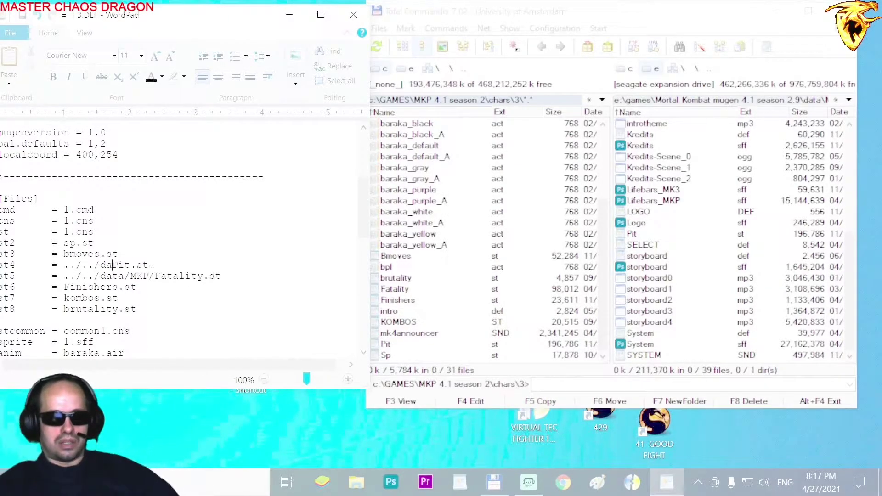
key(BackSpace)
key(BackSpace)
key(BackSpace)
key(BackSpace)
key(BackSpace)
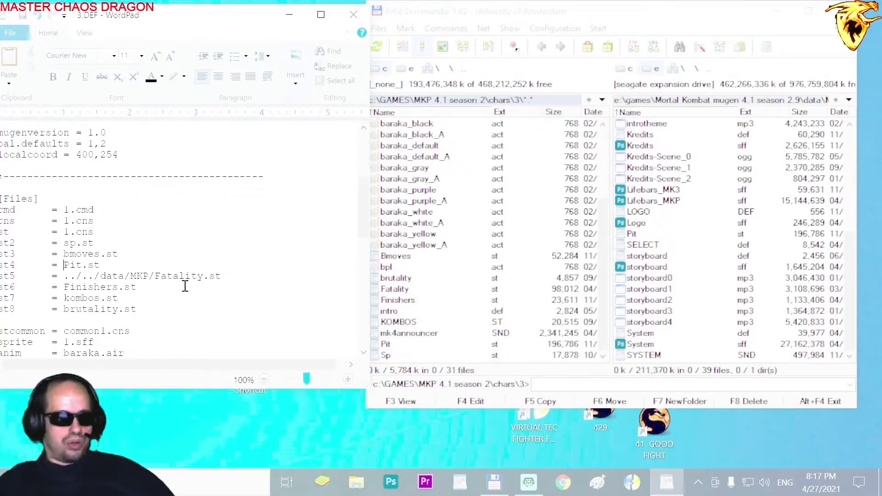
Step: Remove the ../../data/MKP/ path from the st5 line, leaving only Fatality.st, and save 3.DEF
key(BackSpace)
key(BackSpace)
key(BackSpace)
key(BackSpace)
key(BackSpace)
key(BackSpace)
key(BackSpace)
key(BackSpace)
key(BackSpace)
key(BackSpace)
key(BackSpace)
key(BackSpace)
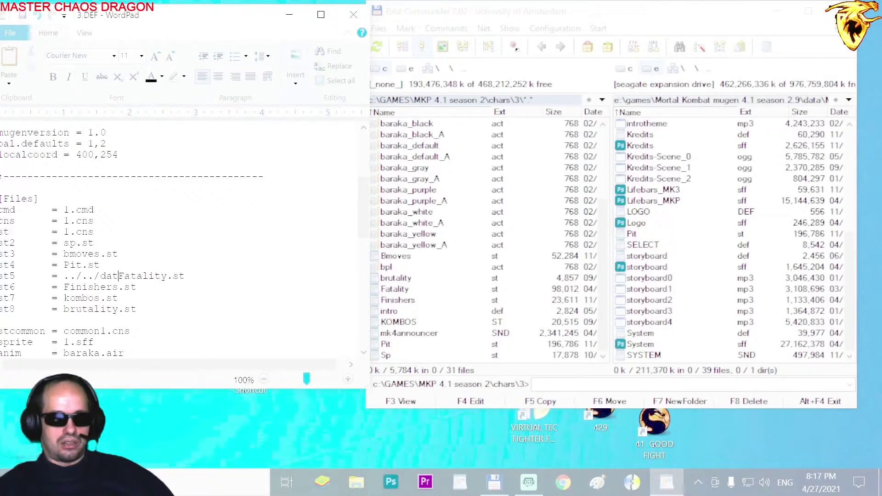
key(BackSpace)
key(BackSpace)
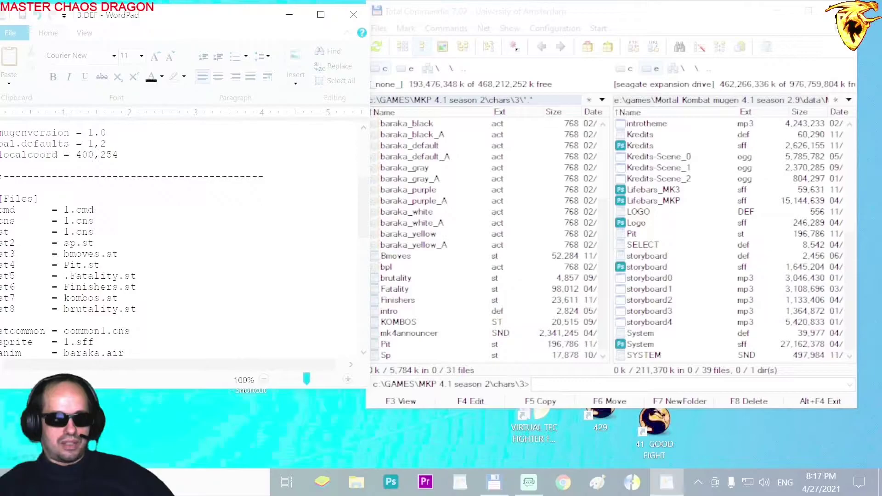
key(BackSpace)
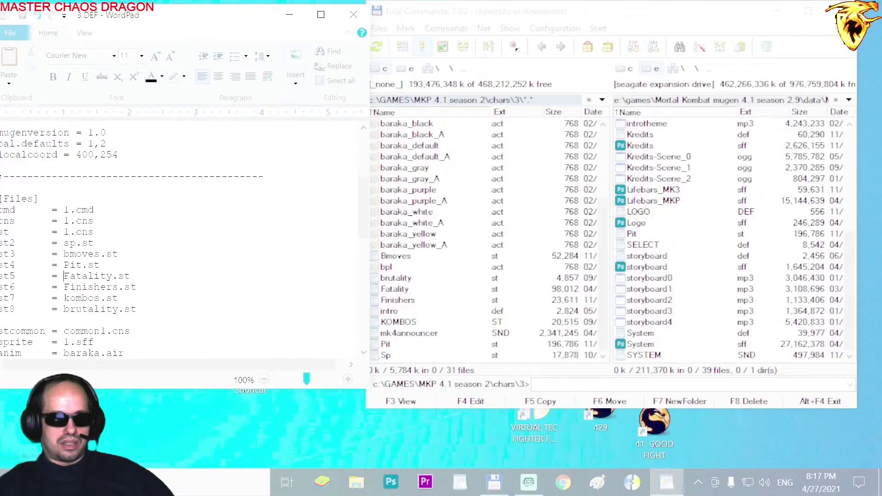
click(24, 14)
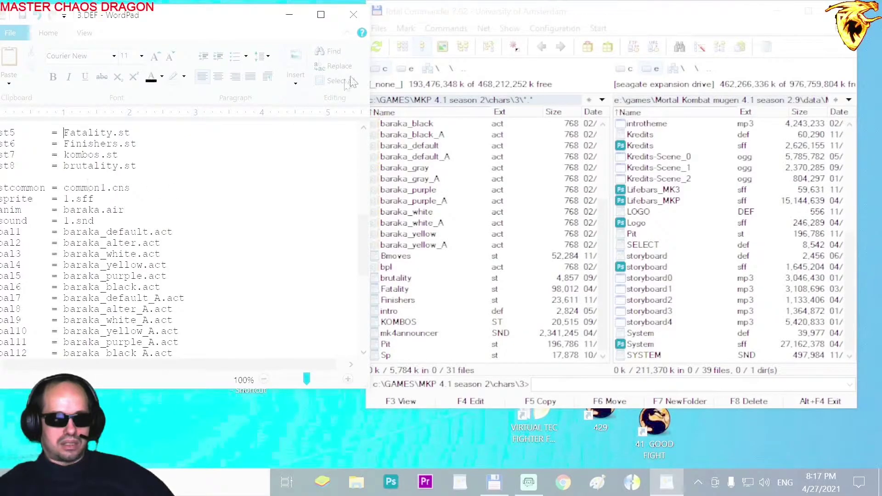
Step: Close 3.DEF and copy COMMON1.CNS from data\MKP of Mortal Kombat mugen 4.1 season 2.9 into chars\3
click(353, 16)
scroll(703, 234, up, 6)
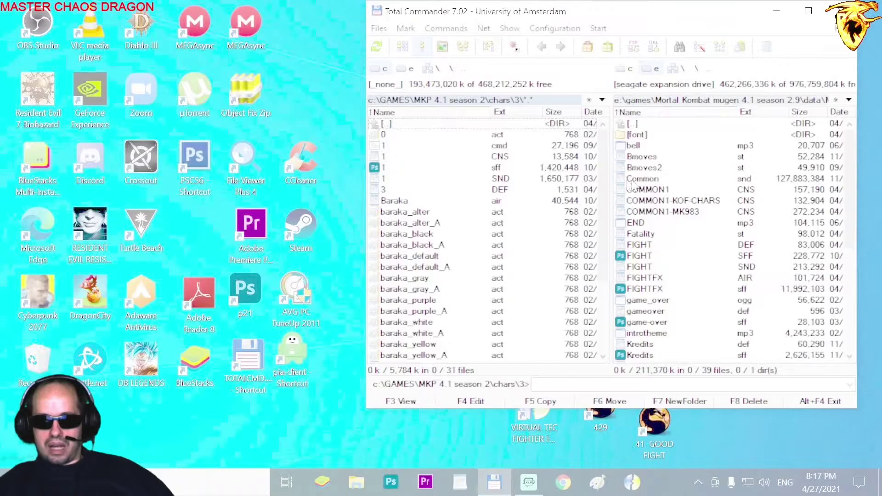
click(662, 188)
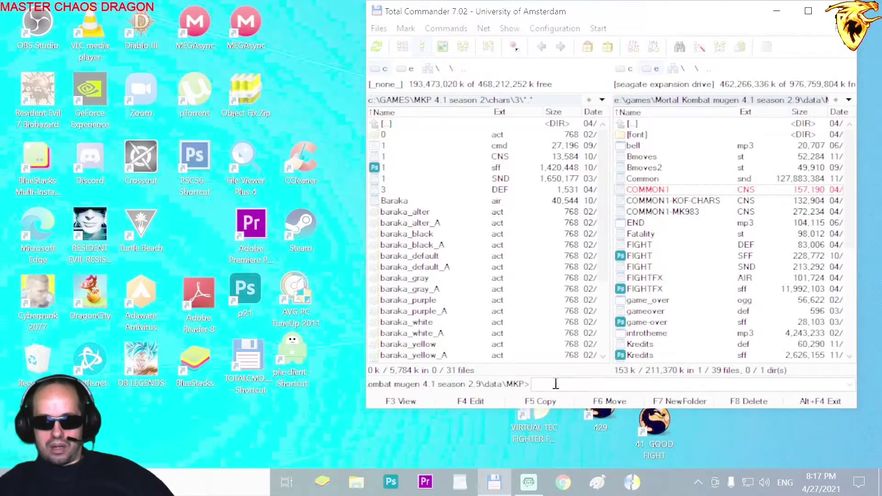
click(542, 401)
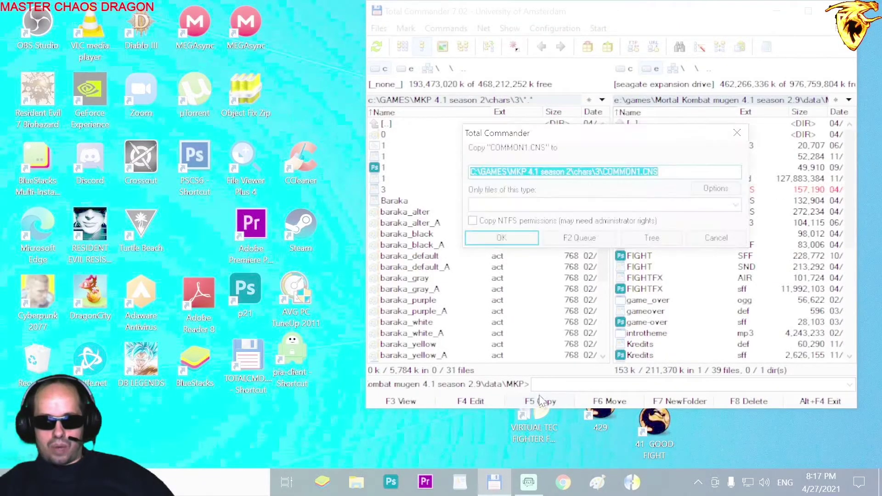
click(501, 239)
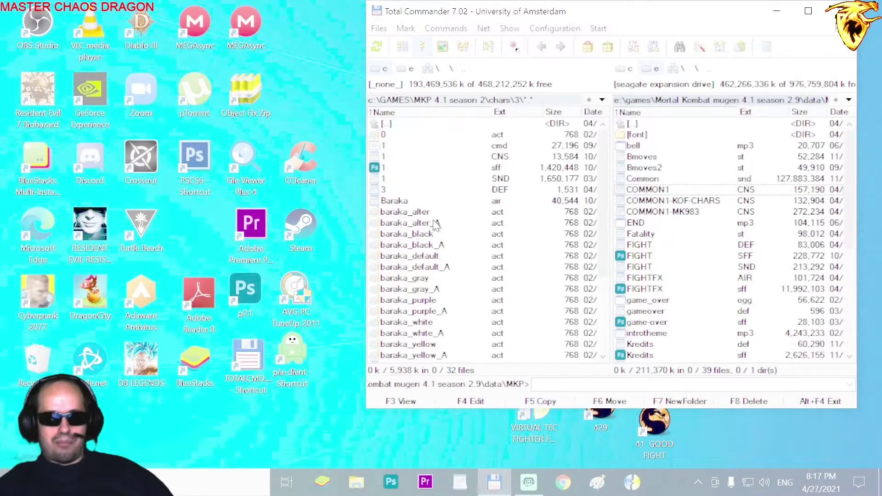
Step: Open 3.DEF, review the st and stcommon entries of its [Files] section, and close it
double_click(493, 189)
scroll(166, 292, down, 10)
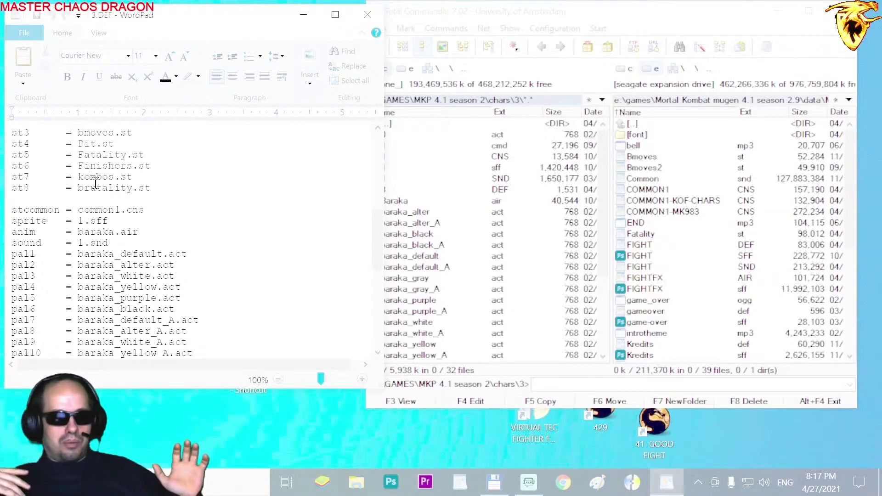
scroll(129, 214, up, 2)
scroll(130, 214, up, 1)
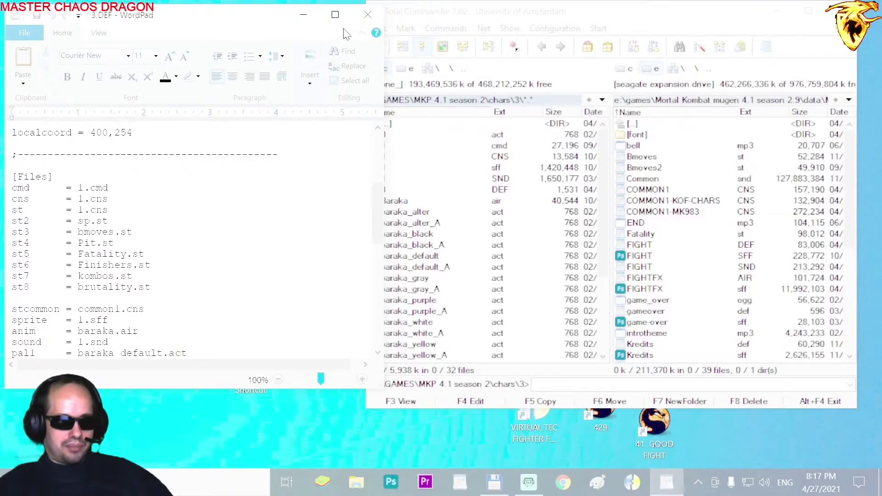
click(366, 14)
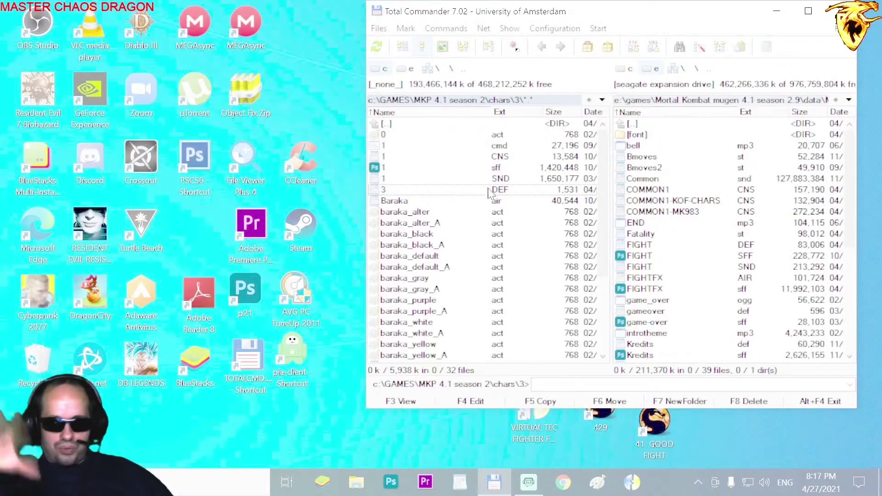
Step: Rename 1.def in the chars\2 folder of MKP 4.1 season 2 as 2.def
double_click(385, 123)
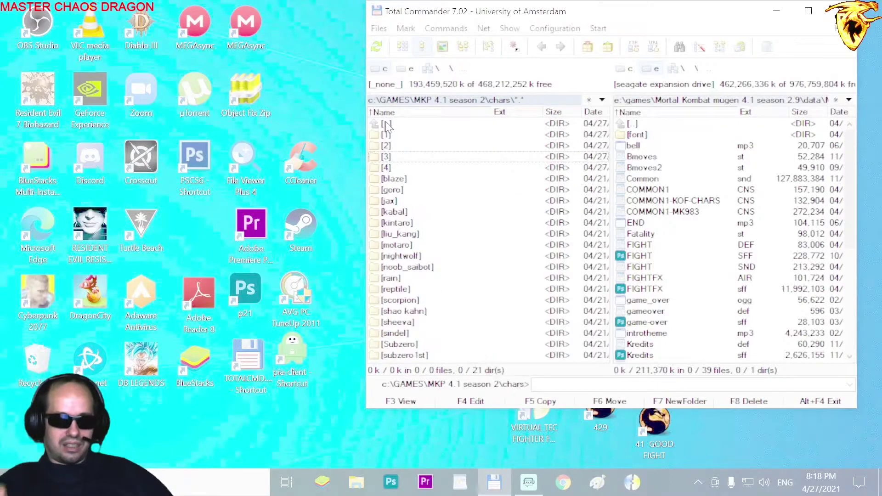
double_click(385, 146)
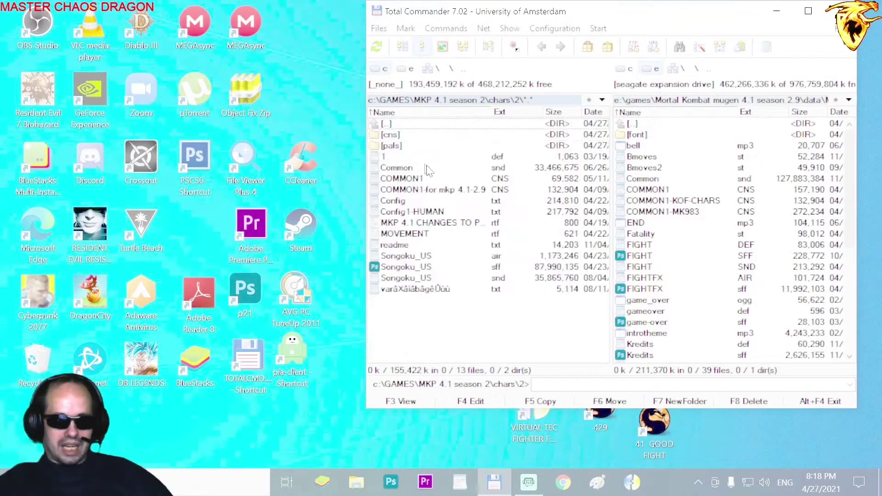
click(384, 156)
click(384, 157)
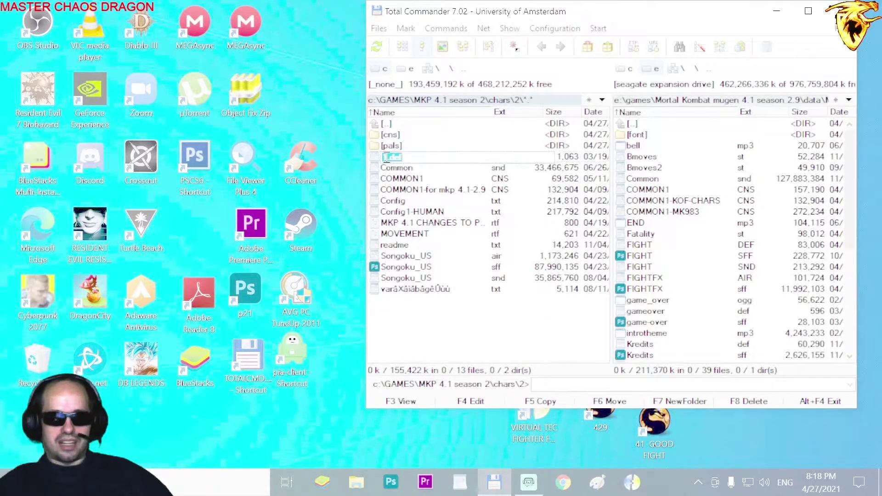
text(2.def)
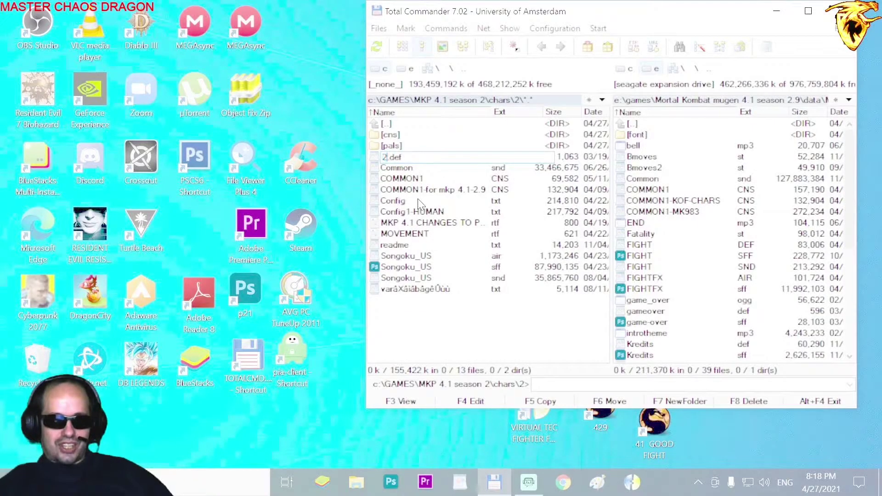
key(Return)
Step: Check that the DEF files in character folders 1, 2 and 3 match their folder names
double_click(399, 125)
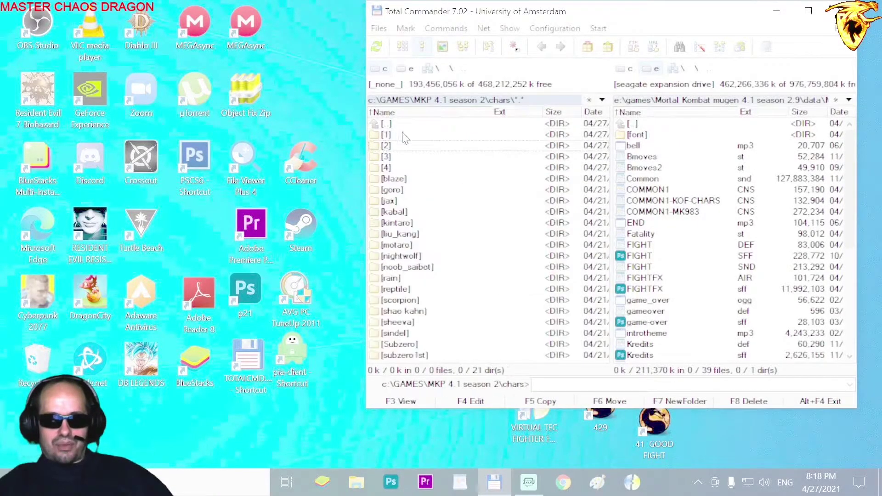
double_click(403, 135)
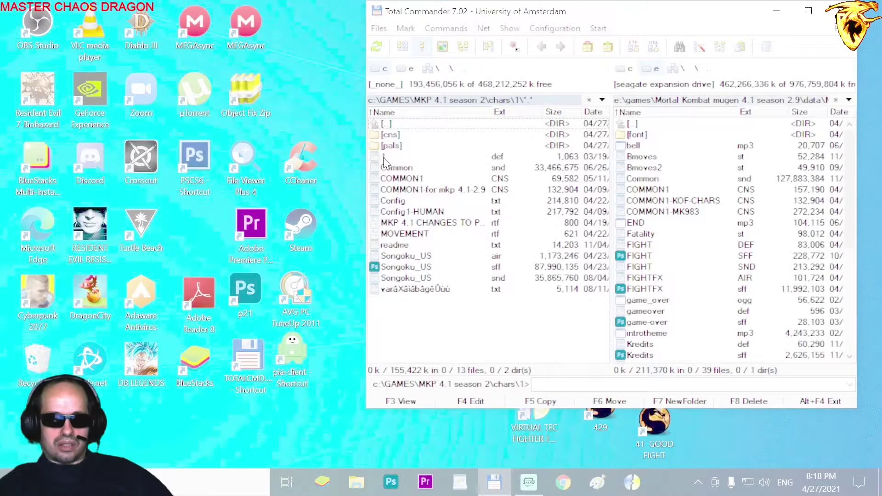
double_click(400, 125)
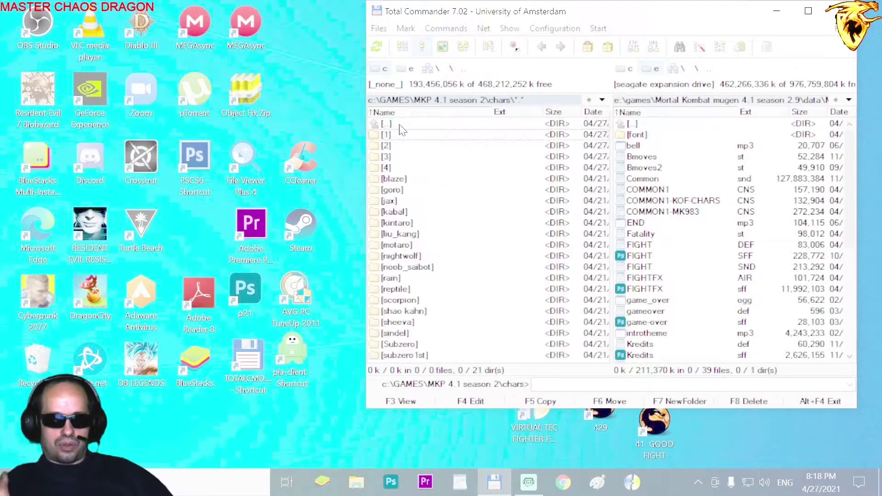
double_click(386, 146)
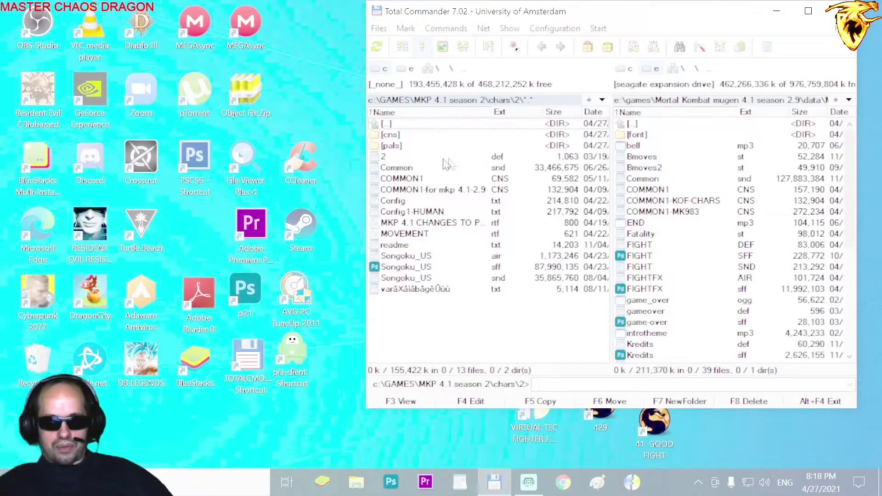
double_click(389, 124)
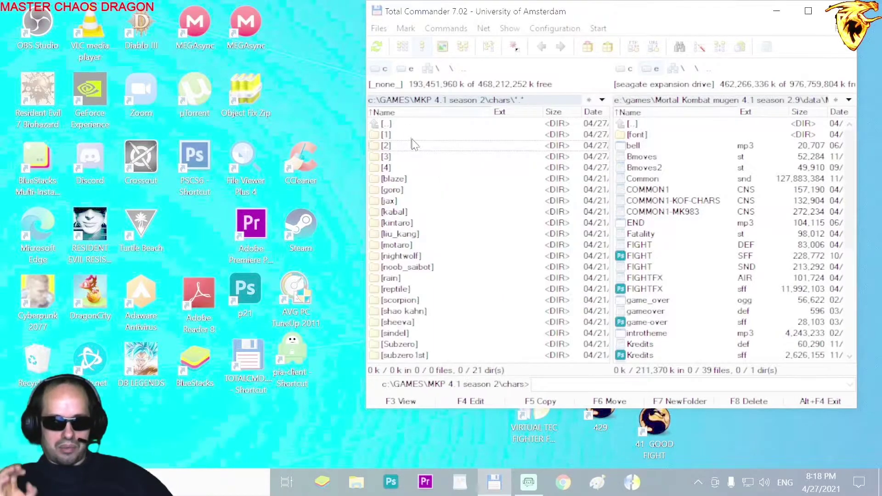
double_click(389, 158)
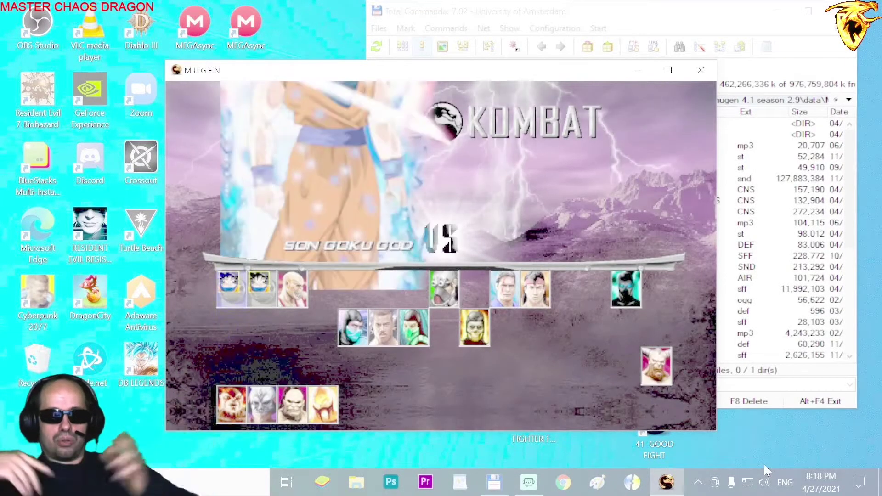
Step: Test Son Goku God in M.U.G.E.N with a match against Sub-Zero on a random stage and exit to character selection
key(Right)
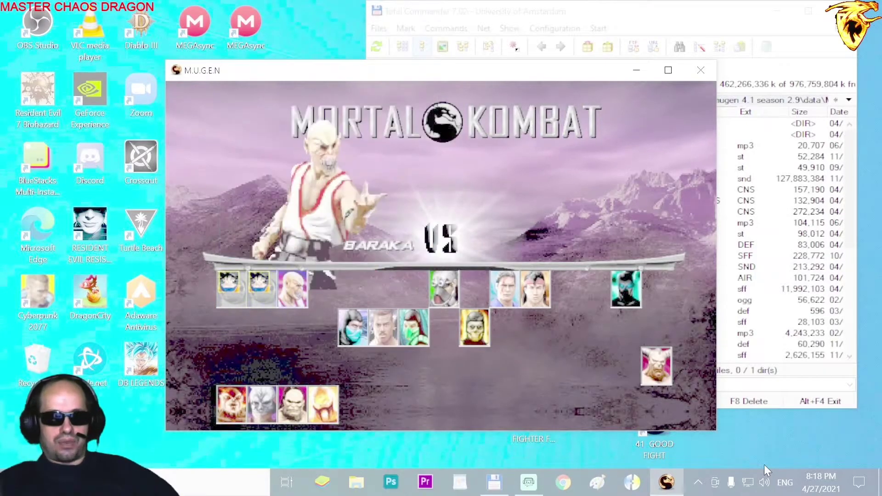
key(Left)
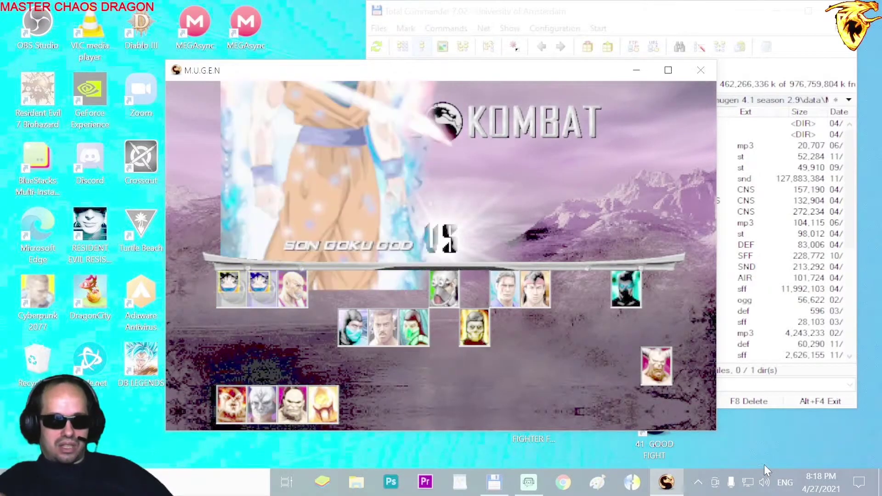
key(Return)
key(Return)
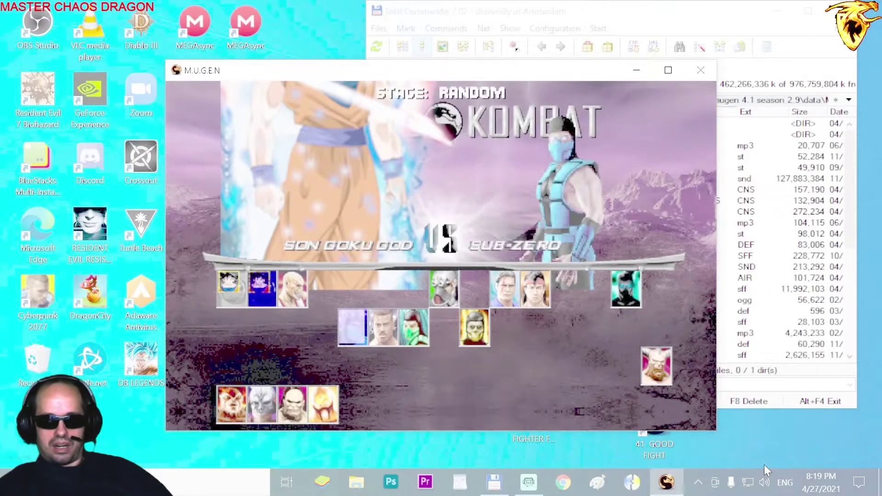
key(Return)
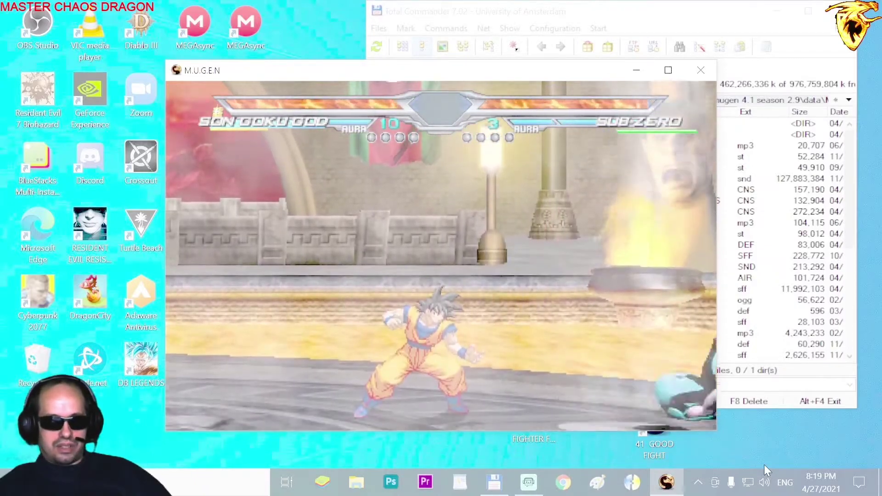
key(Escape)
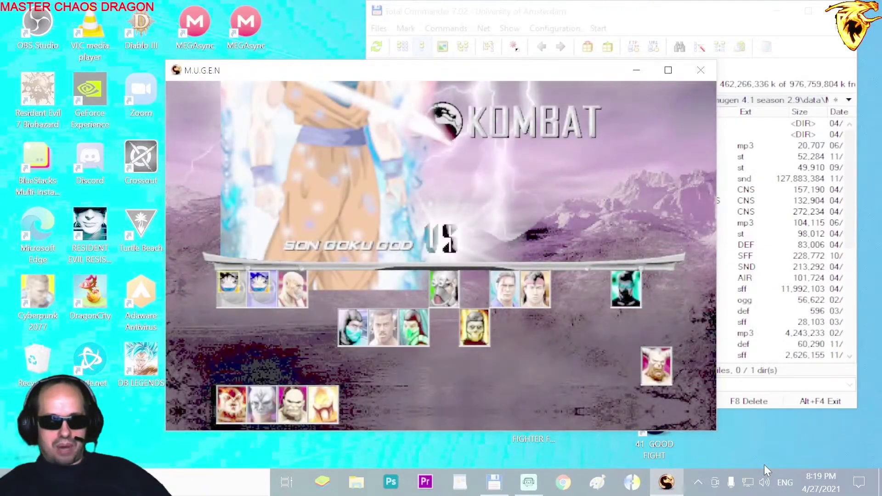
Step: Test Baraka in a match against Sub-Zero on a random stage, trying out his attacks
key(Right)
key(Return)
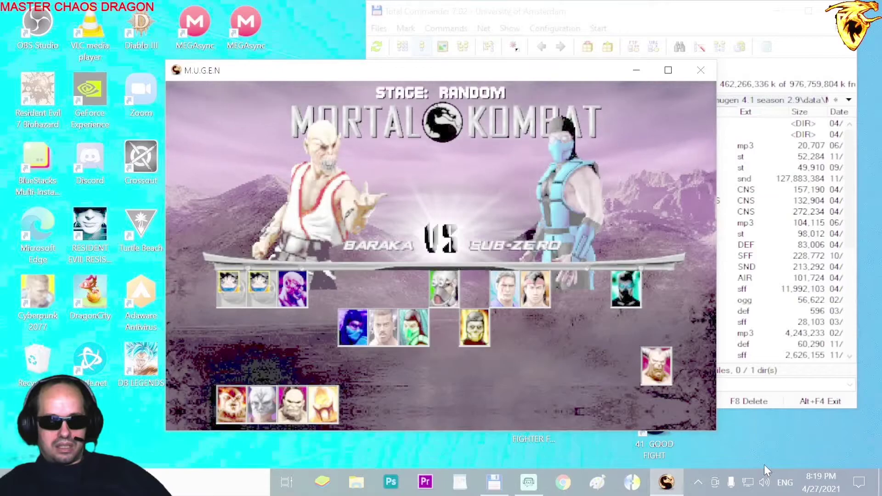
key(Return)
key(Right)
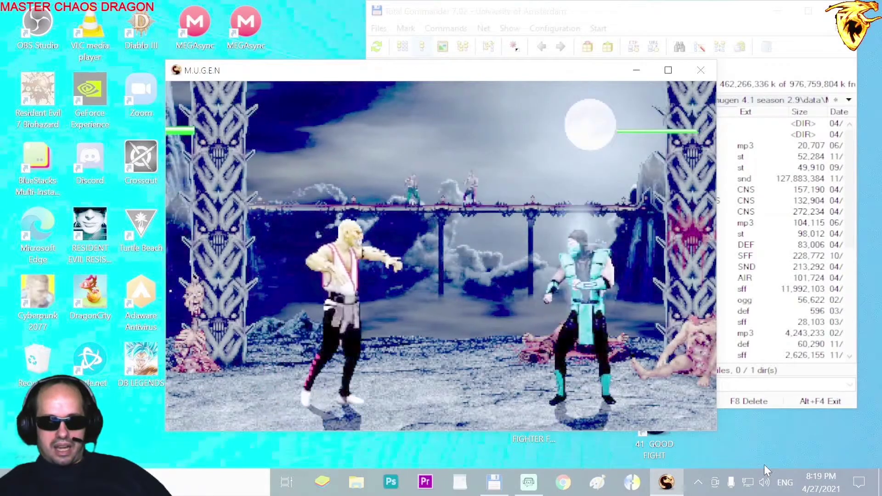
key(a)
key(a)
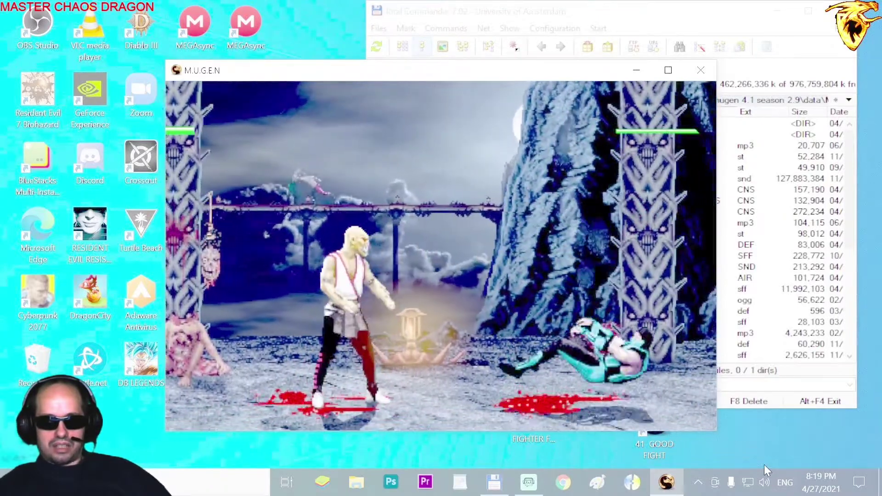
key(a)
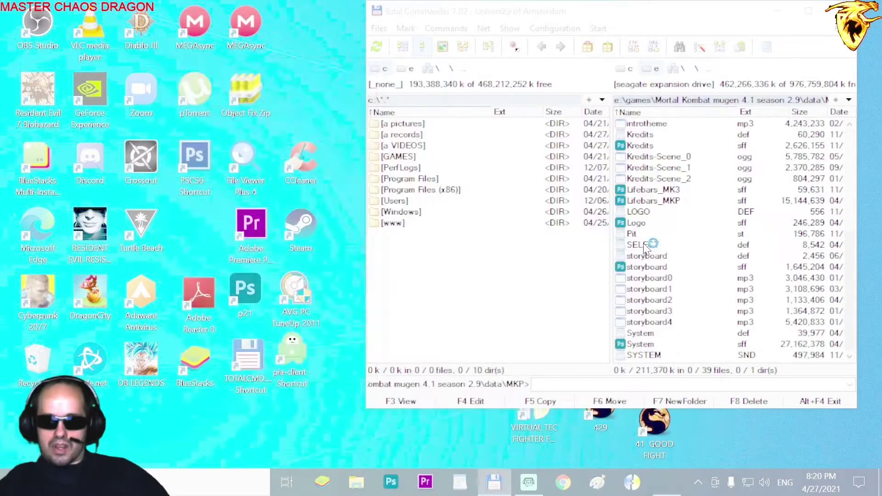
Step: Open SELECT.def from data\MKP of season 2.9 and review its [EXTRASTAGES] list down to the [Options] section
double_click(643, 244)
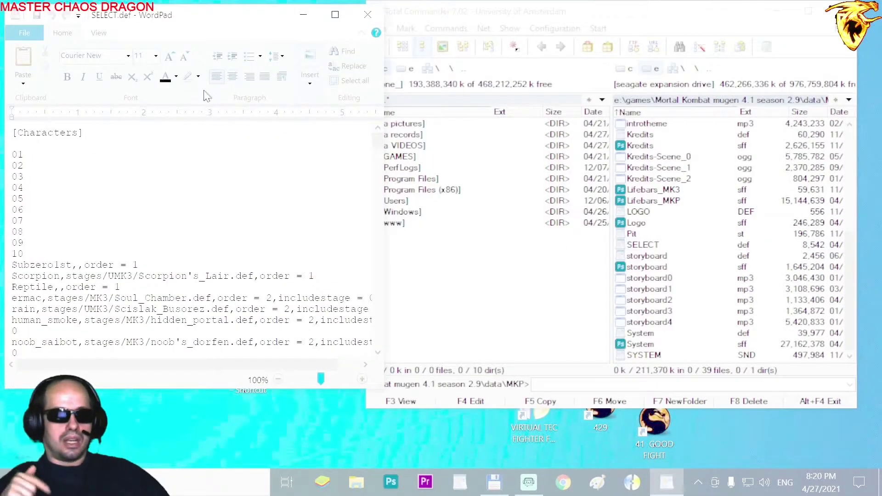
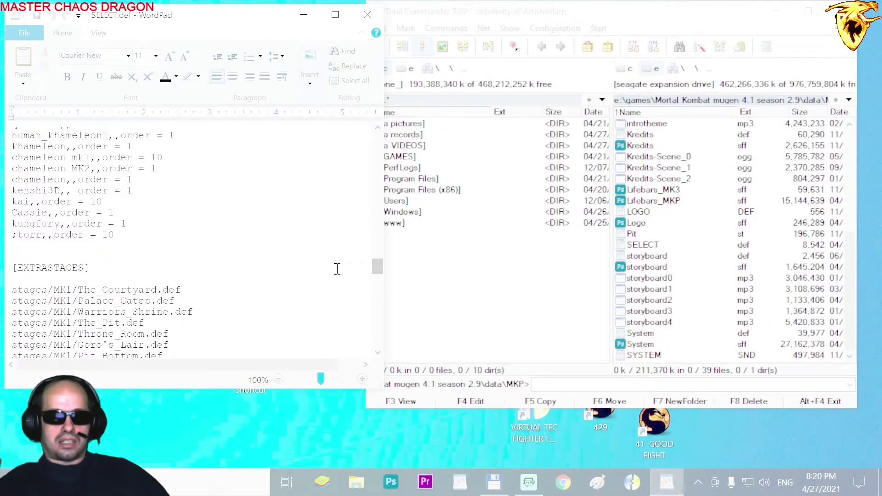
scroll(200, 281, down, 12)
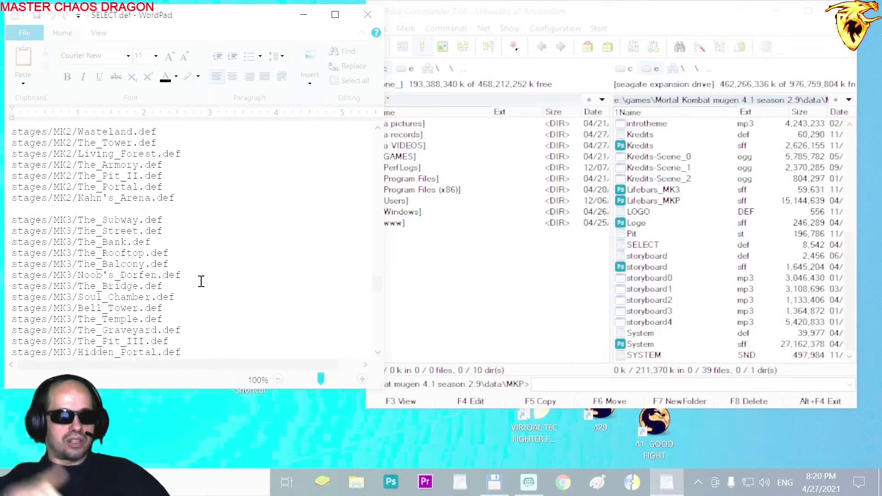
scroll(201, 281, down, 20)
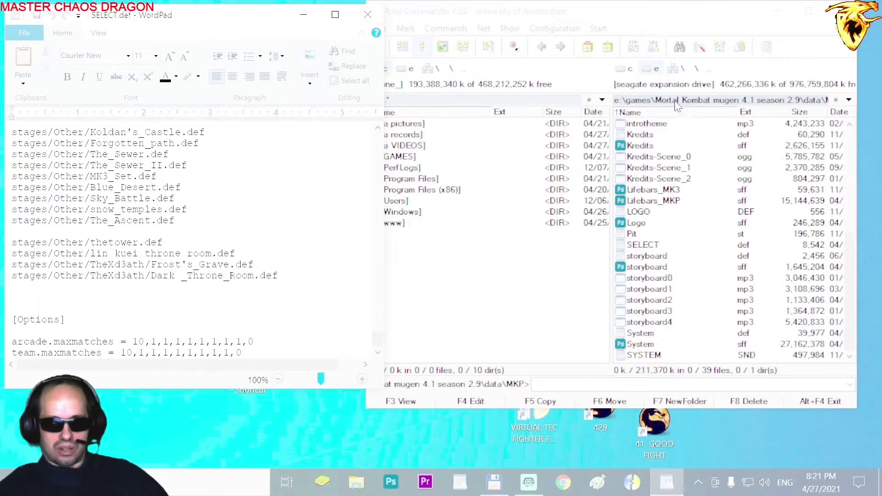
Step: Go to the stages\Other folder of season 2.9 and mark the Blue_Desert DEF and SFF files
scroll(699, 231, up, 2)
scroll(700, 230, up, 5)
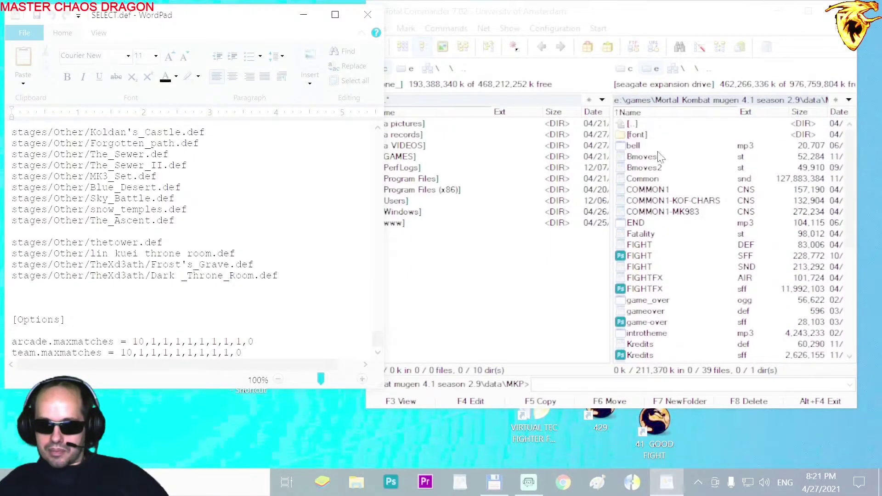
double_click(637, 123)
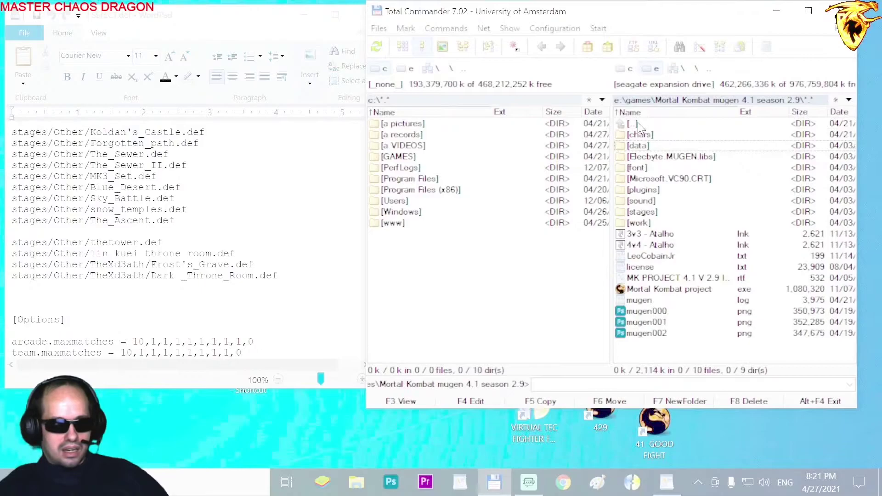
double_click(642, 212)
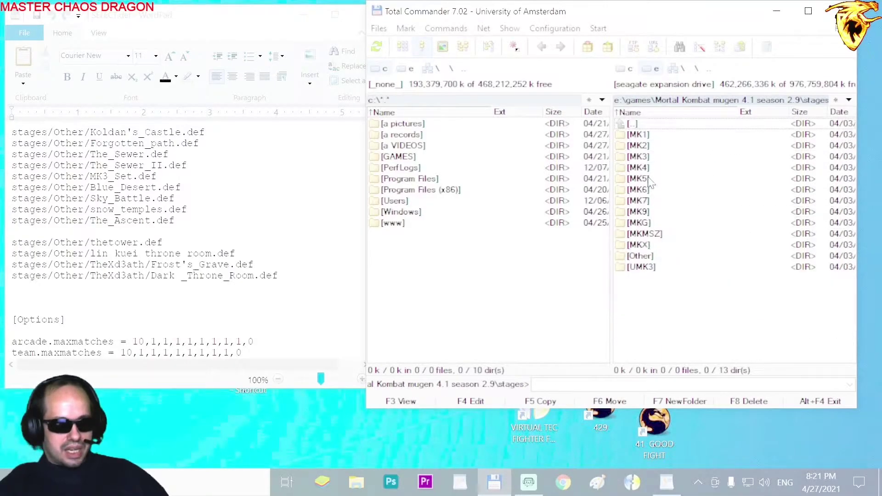
double_click(645, 256)
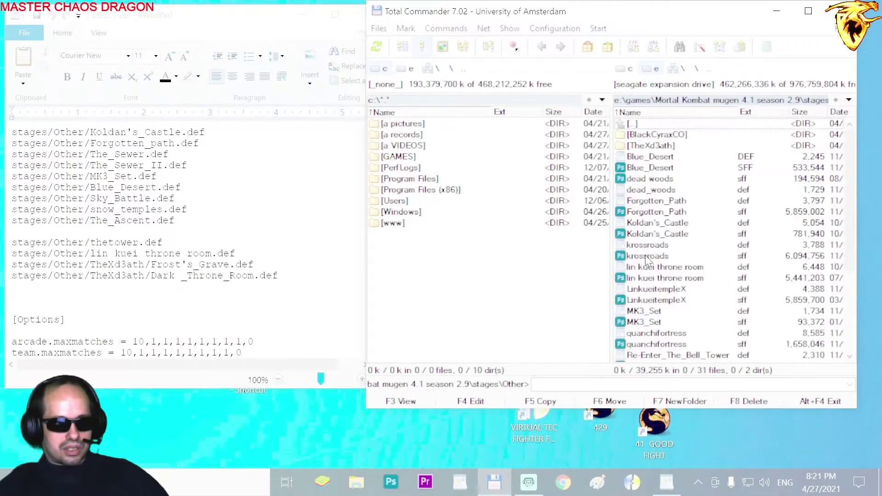
click(666, 156)
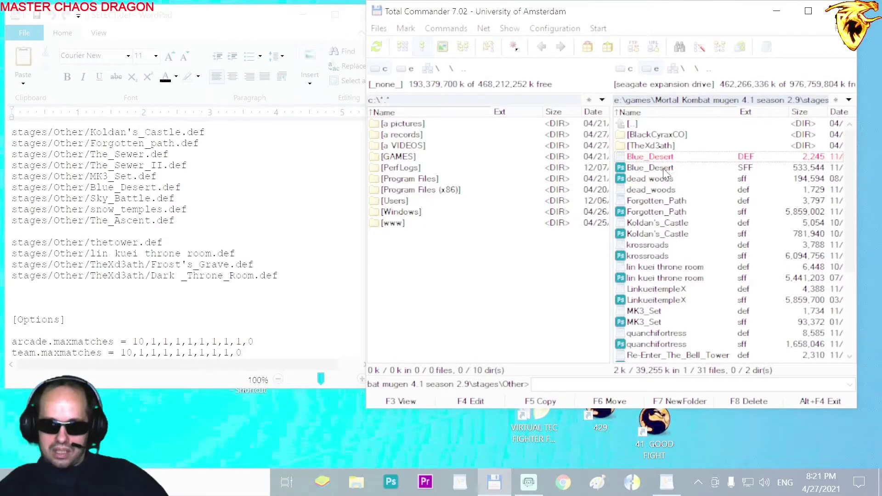
shift+click(663, 168)
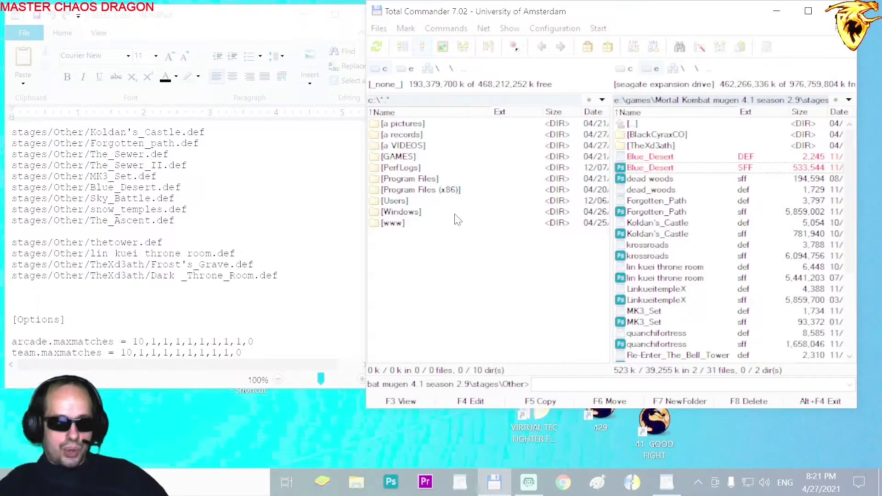
Step: Browse to the stages folder of 1 KOFA-V3.1b Anthology on drive C and locate the Blue_Desert files
double_click(404, 157)
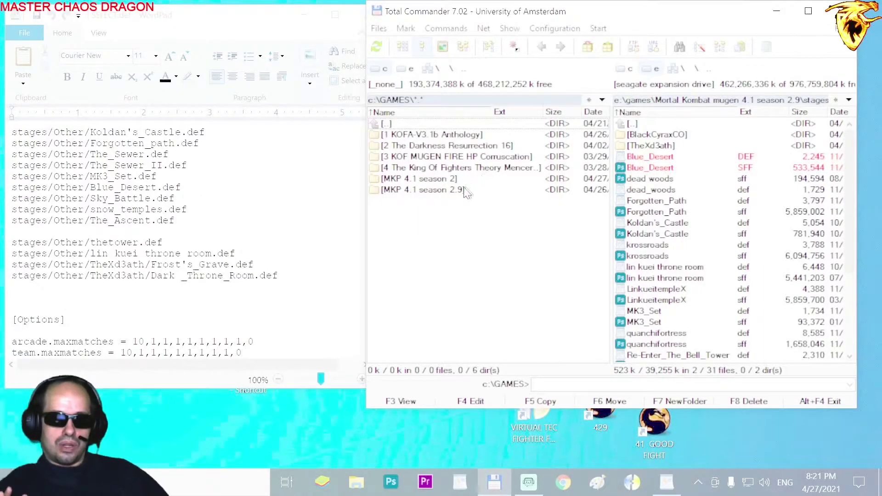
double_click(444, 136)
double_click(405, 135)
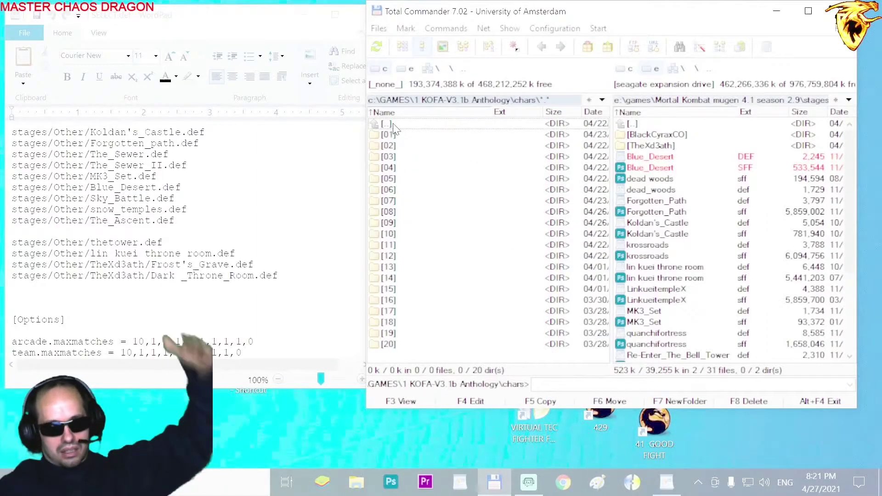
double_click(393, 125)
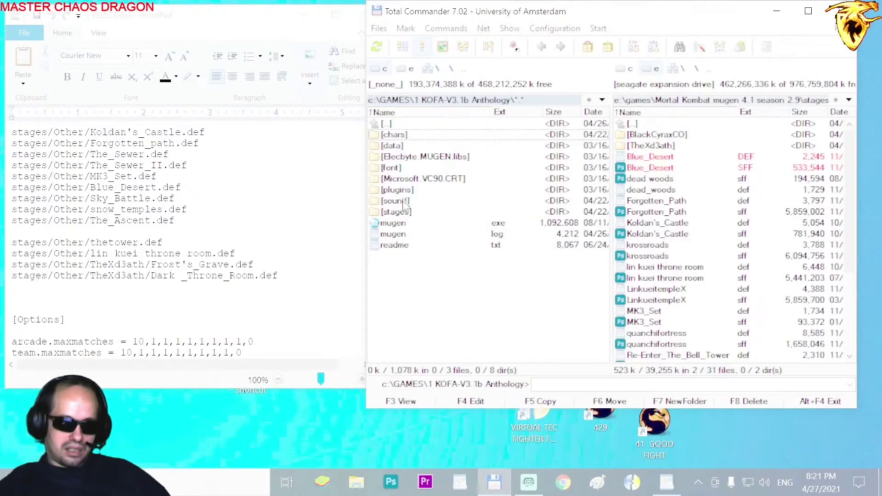
double_click(403, 212)
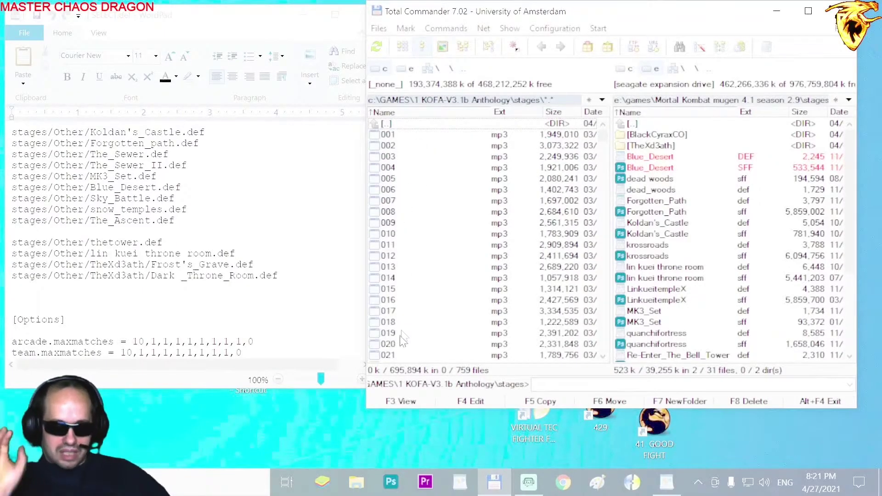
drag(603, 137, 603, 203)
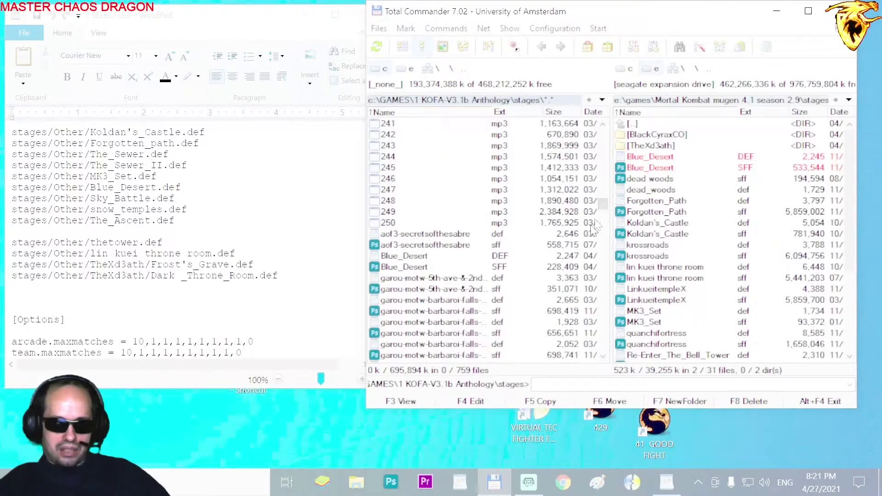
Step: Open Blue_Desert.DEF from the KOFA stages folder and read through it to the bgmusic path in [Music]
double_click(415, 258)
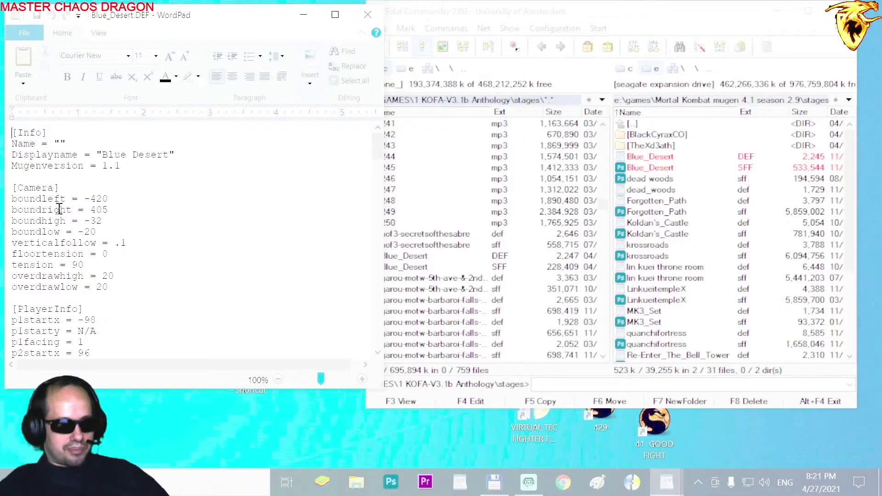
scroll(63, 264, down, 3)
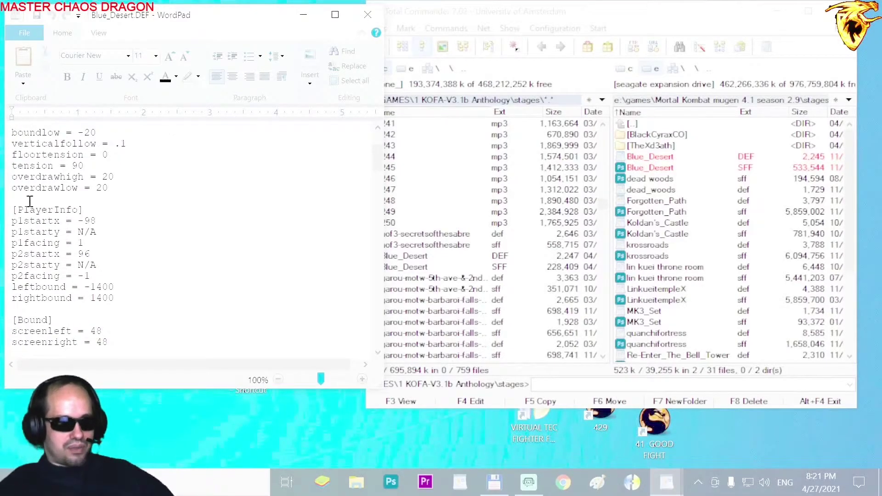
scroll(54, 250, down, 3)
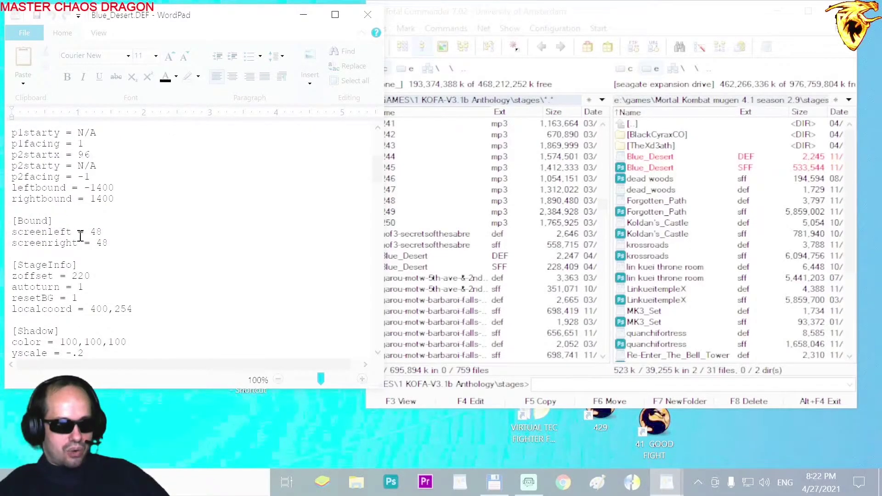
scroll(80, 236, down, 3)
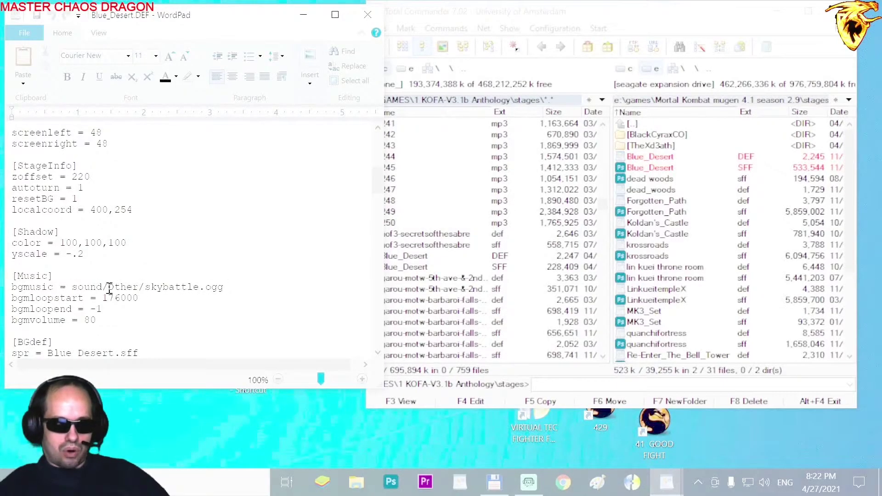
Step: Go to the sound\Other folder of season 2.9 and mark the skybattle.ogg music file
double_click(649, 135)
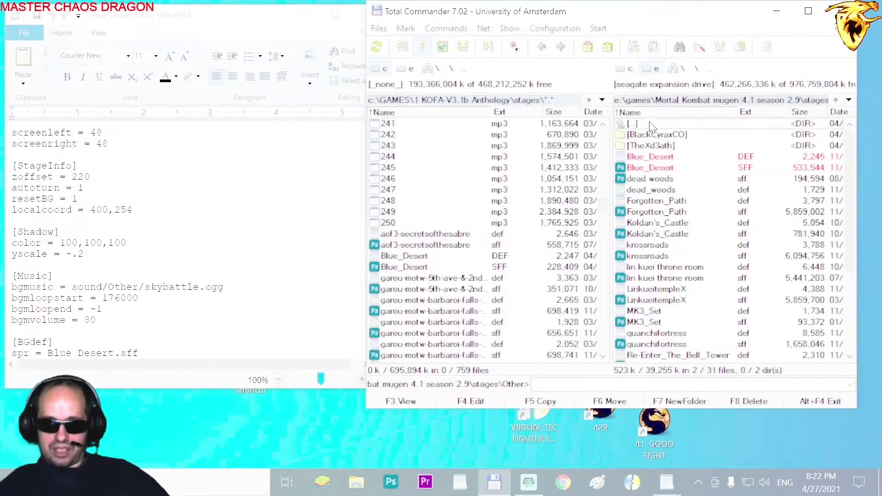
double_click(651, 125)
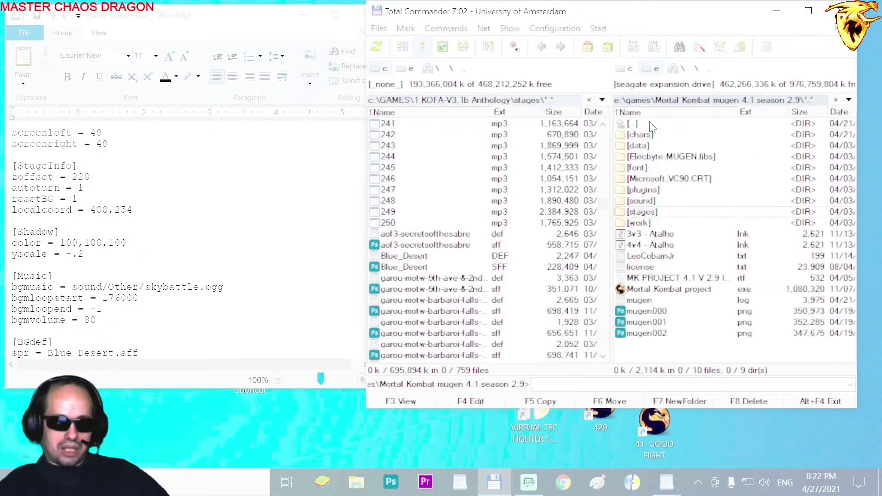
double_click(656, 201)
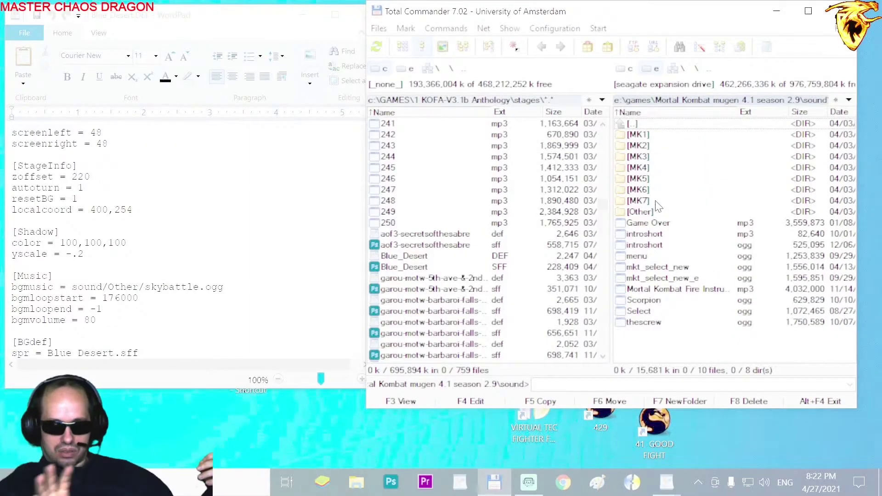
double_click(650, 211)
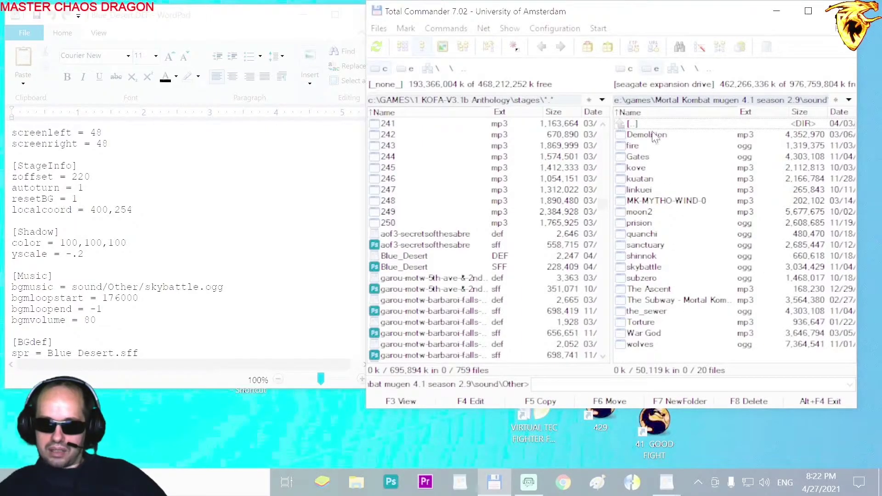
click(655, 267)
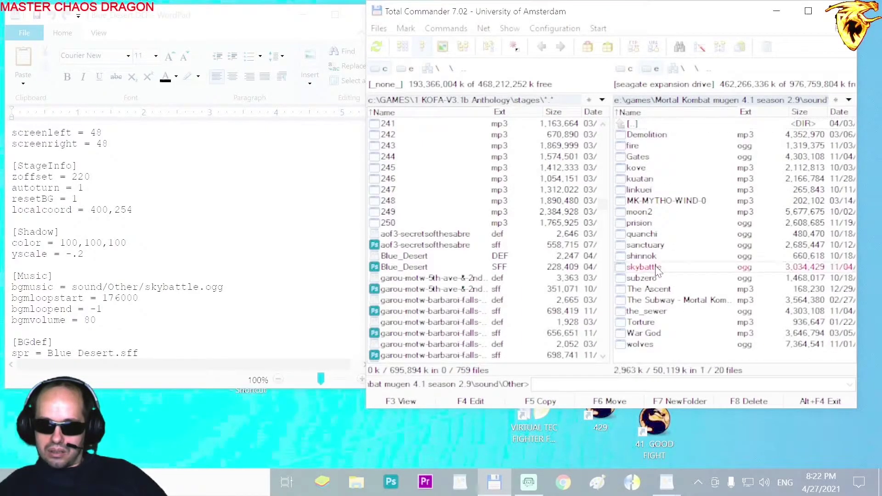
Step: Compare the bgmusic path in Blue_Desert.DEF with the sound\OTHER folder of 1 KOFA-V3.1b Anthology
drag(601, 202, 606, 134)
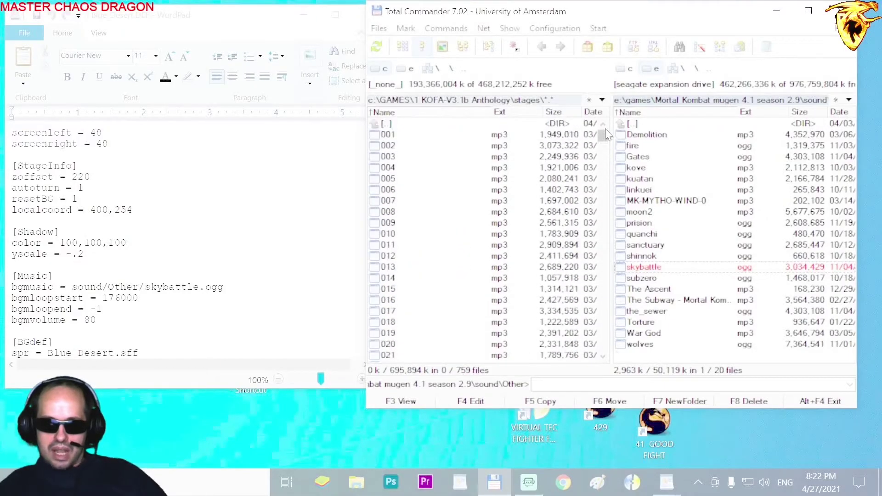
double_click(388, 124)
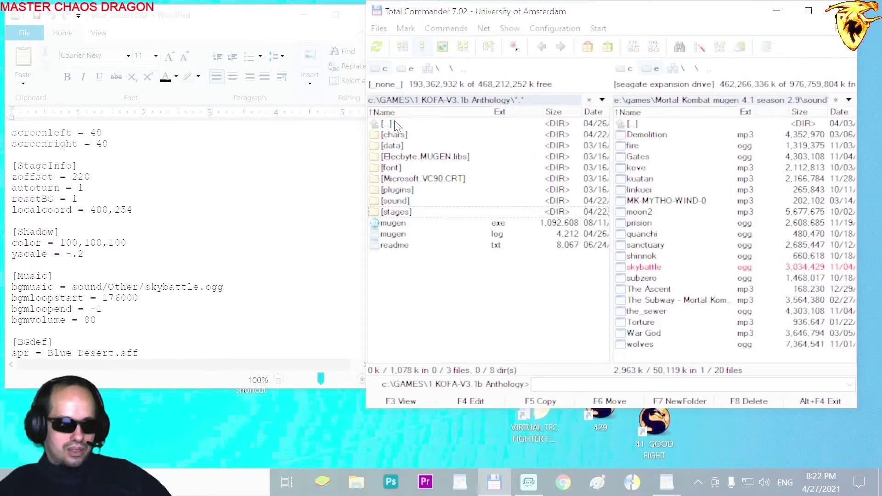
double_click(404, 201)
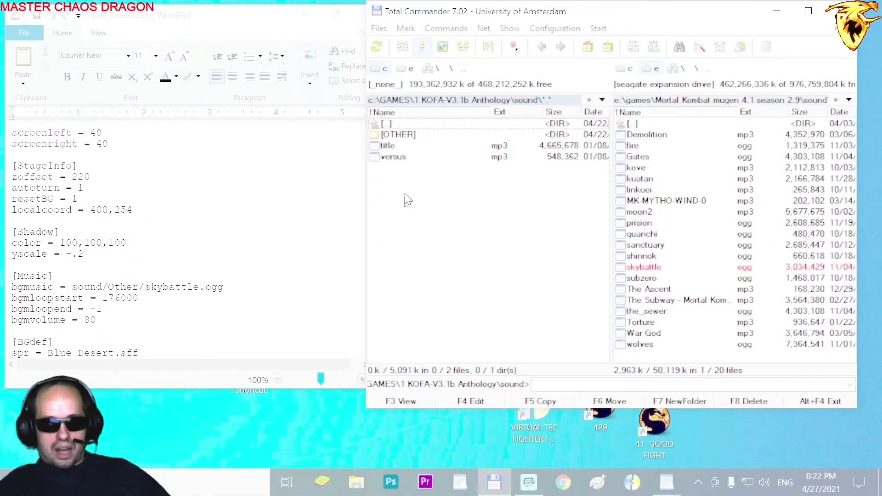
double_click(399, 134)
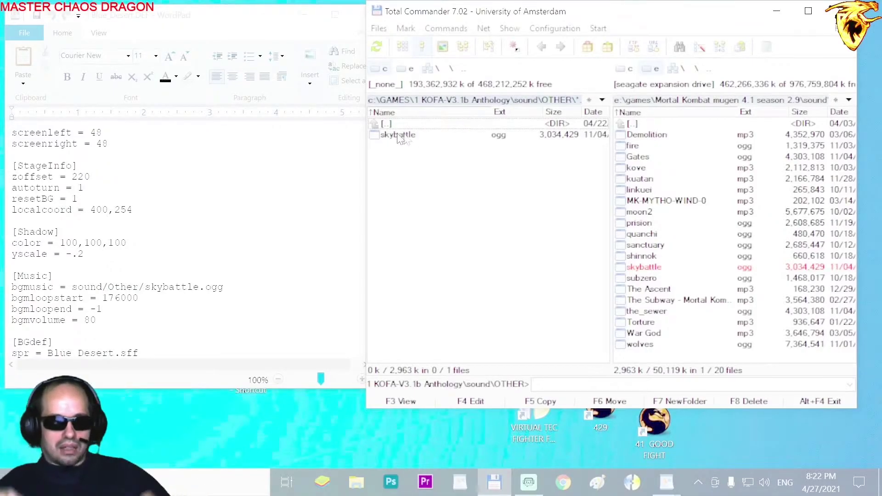
double_click(402, 123)
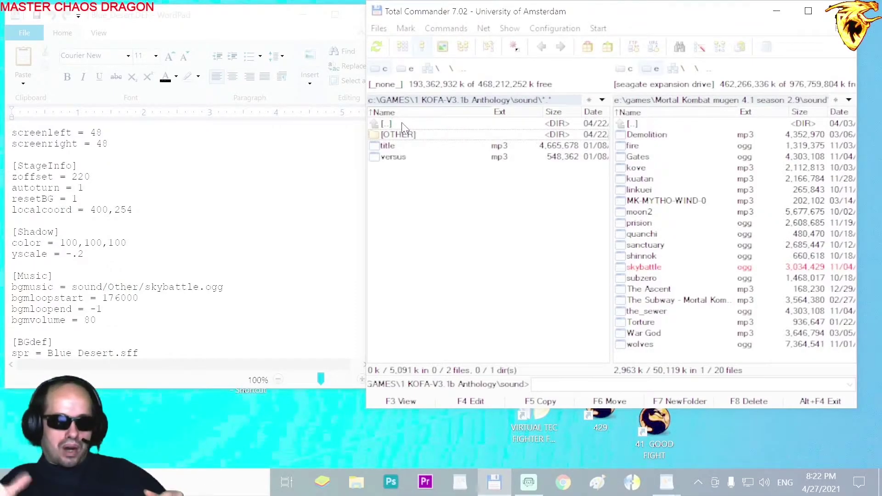
double_click(402, 123)
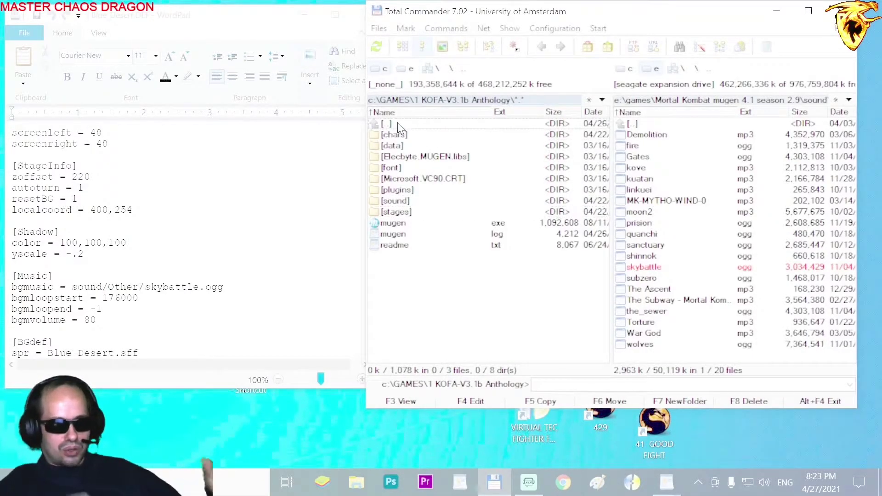
double_click(399, 201)
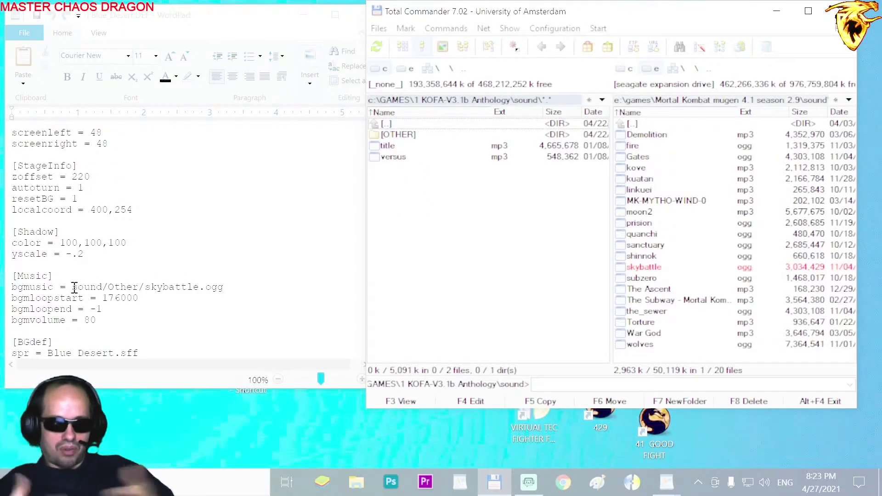
double_click(403, 134)
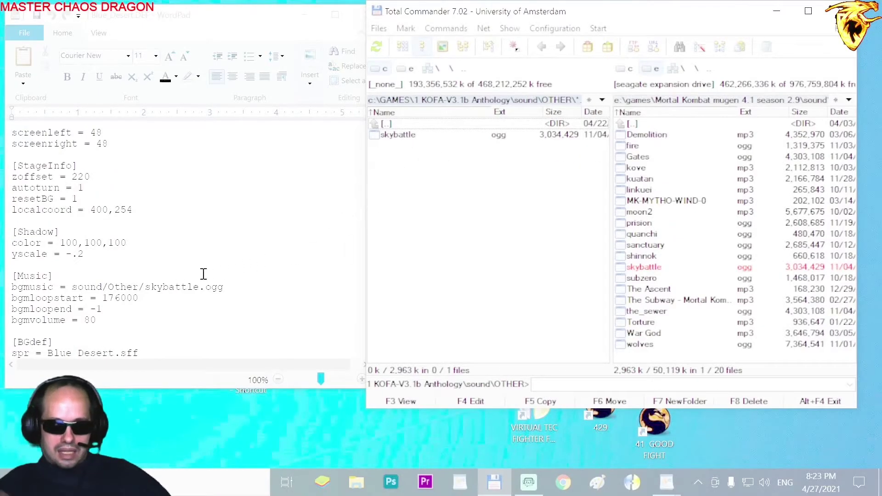
Step: Remove the Other folder from the bgmusic path in Blue_Desert.DEF so it reads sound/skybattle.ogg
click(169, 298)
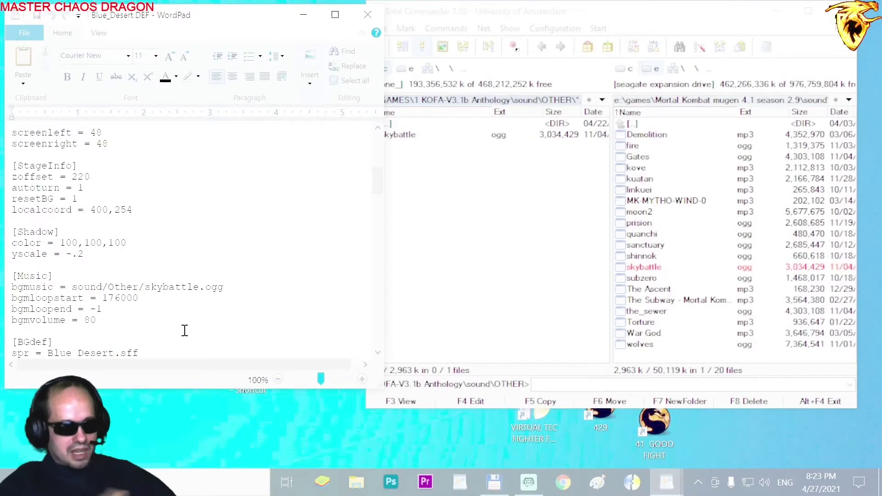
key(BackSpace)
key(BackSpace)
key(BackSpace)
key(BackSpace)
key(BackSpace)
key(BackSpace)
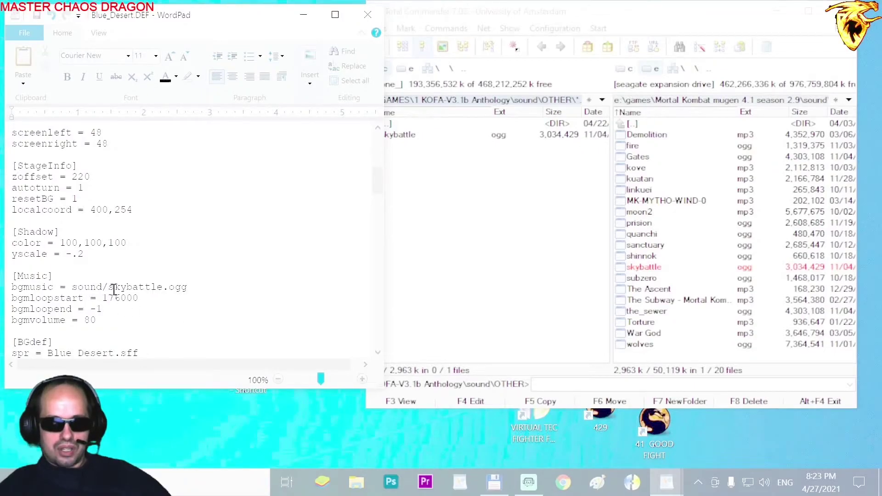
Step: Copy Blue_Desert.SFF from season 2.9's stages\Other folder to the root of drive C
click(404, 125)
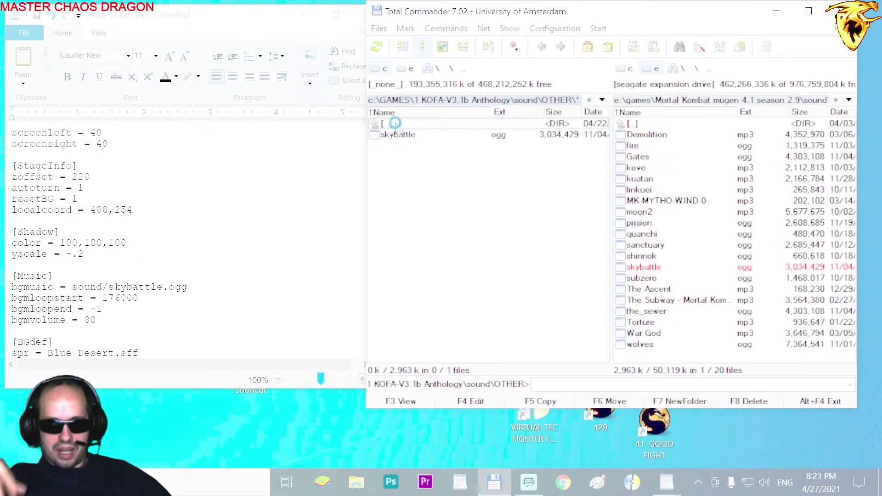
double_click(395, 124)
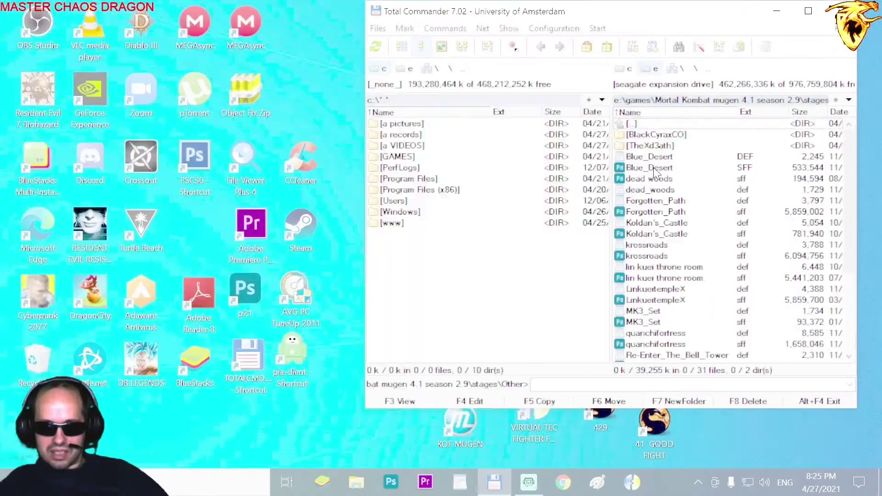
click(653, 167)
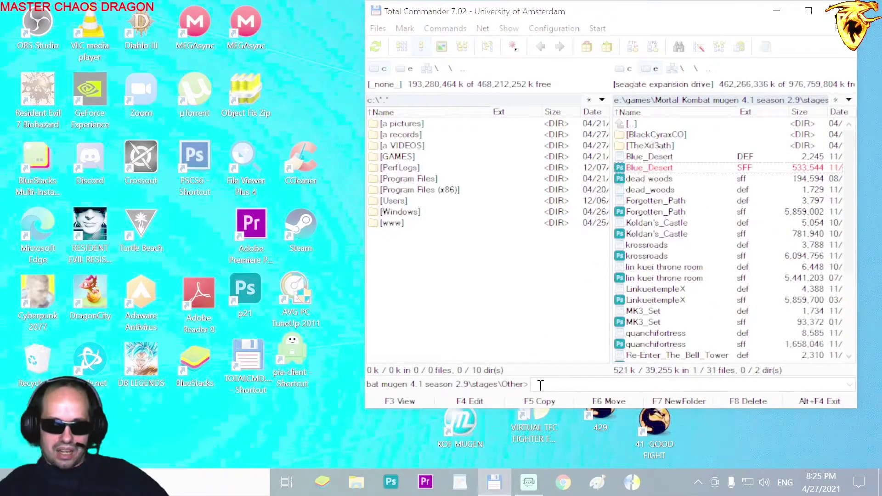
click(538, 401)
click(503, 238)
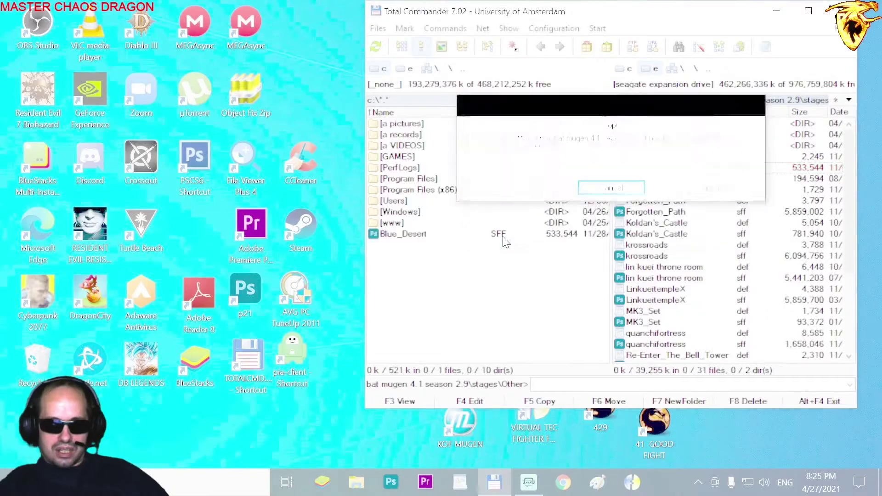
Step: Launch Fighter Factory 3 and open the sprite file Blue_Desert.SFF from the root of drive C
double_click(539, 432)
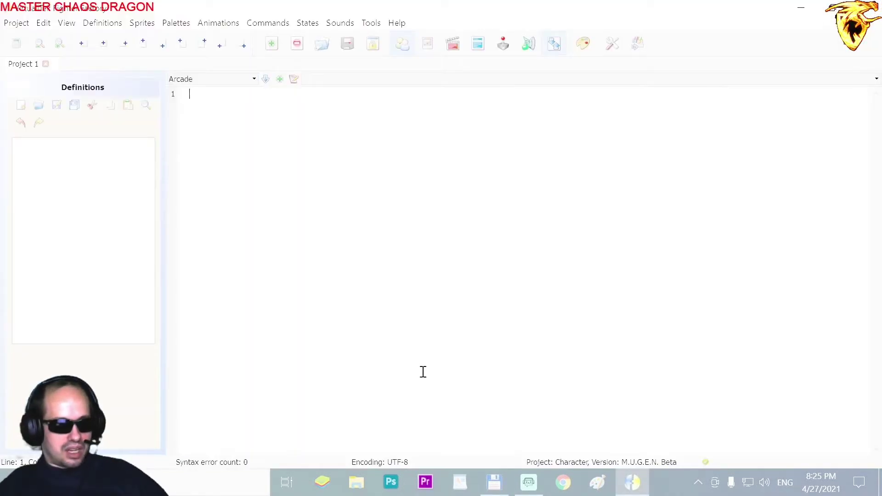
click(142, 23)
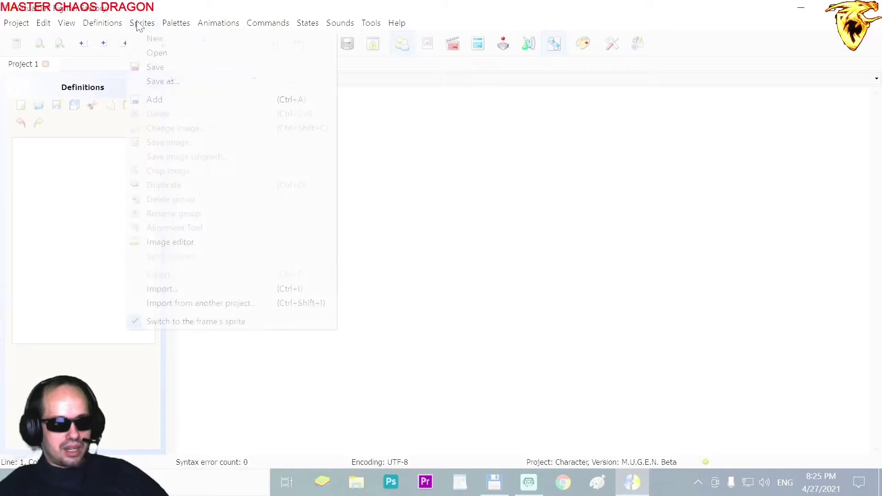
click(153, 54)
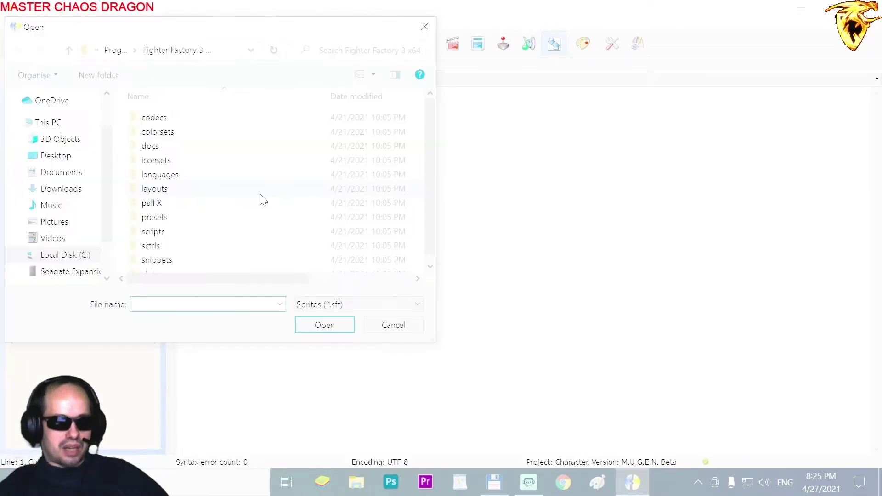
click(76, 259)
scroll(238, 187, down, 1)
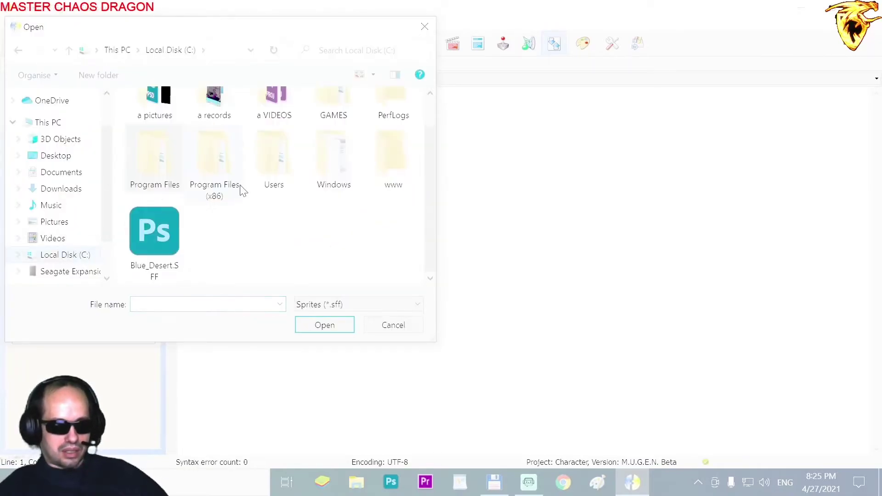
click(169, 238)
click(334, 324)
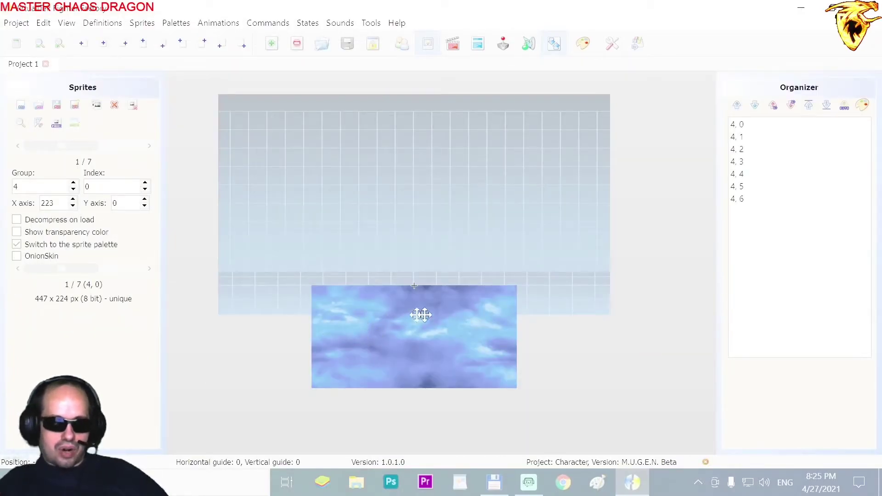
Step: Browse through the sprites of Blue_Desert.SFF to examine each image layer of the stage
click(149, 146)
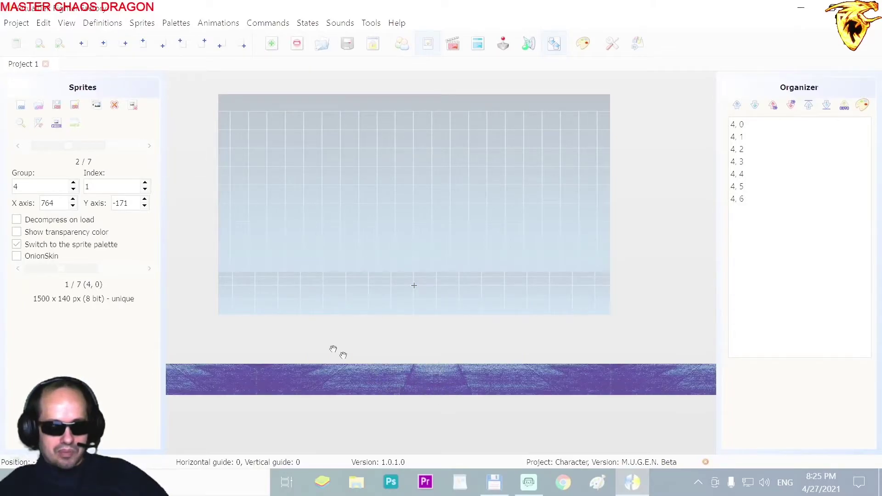
click(145, 147)
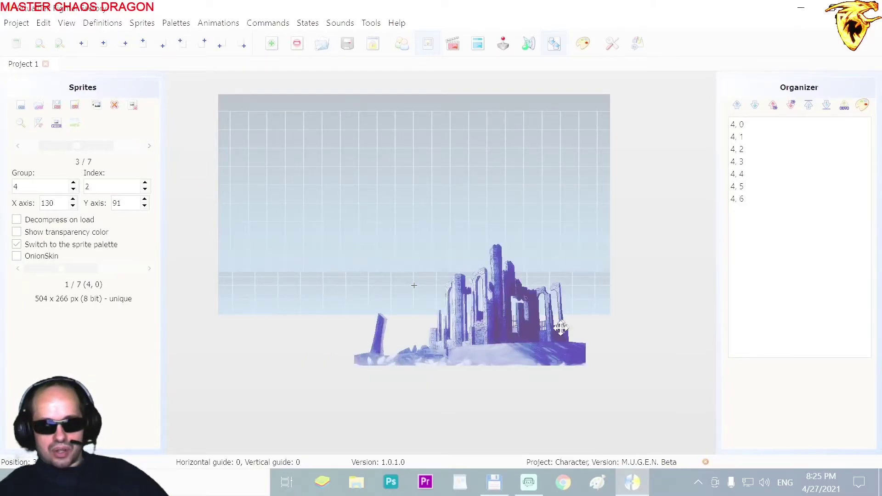
click(149, 146)
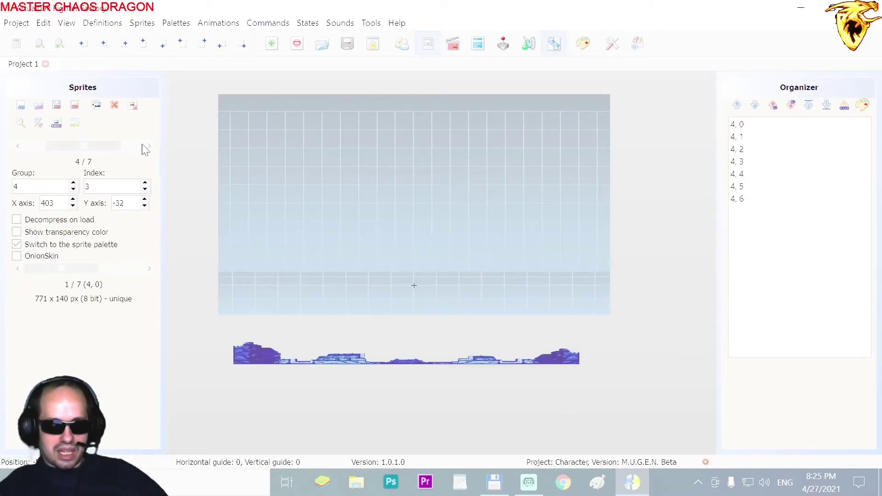
click(149, 146)
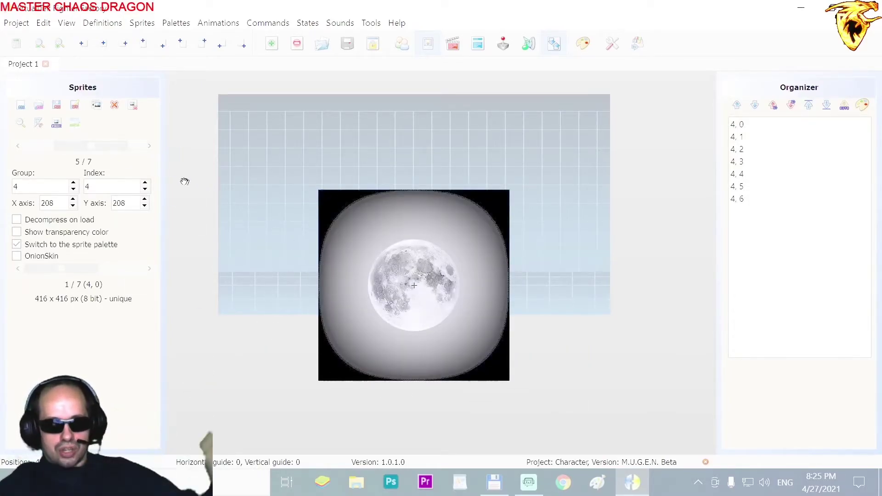
click(149, 146)
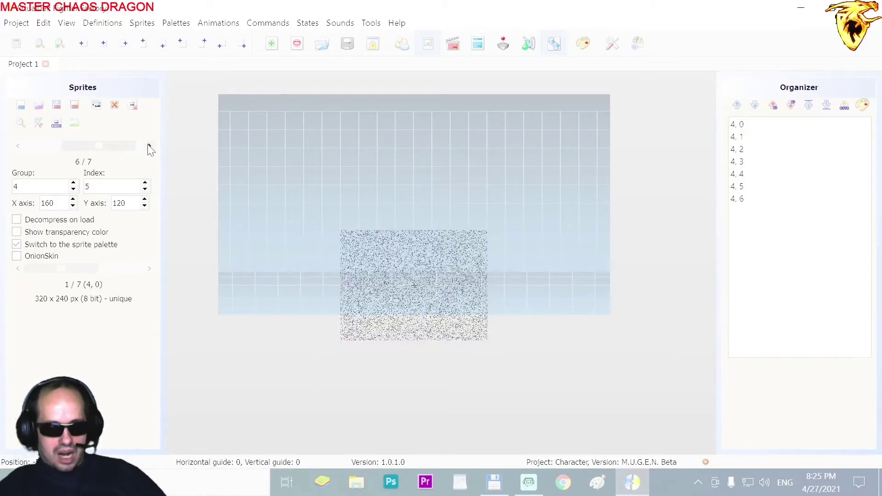
click(149, 146)
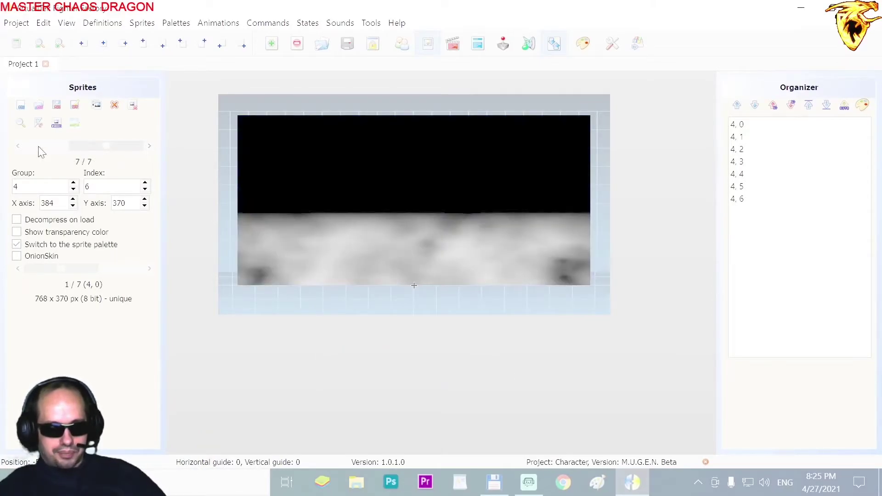
click(18, 146)
click(18, 146)
click(18, 146)
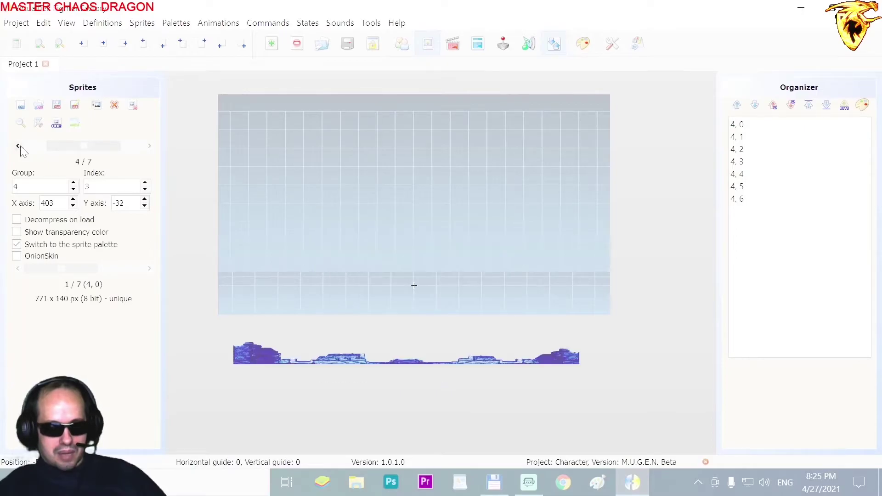
click(18, 146)
click(19, 147)
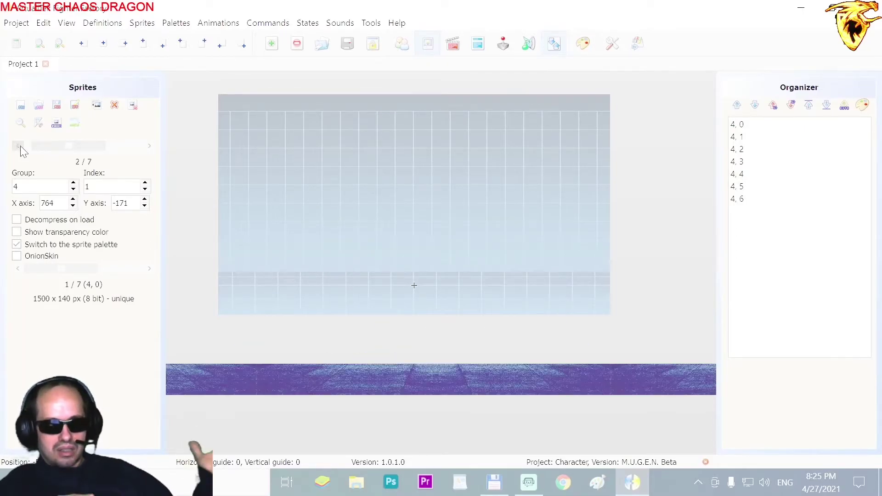
Step: Move the ruins sprite 4, 2 up to about X axis 123, Y axis 187 and resize its image to 1000 by 500
click(148, 146)
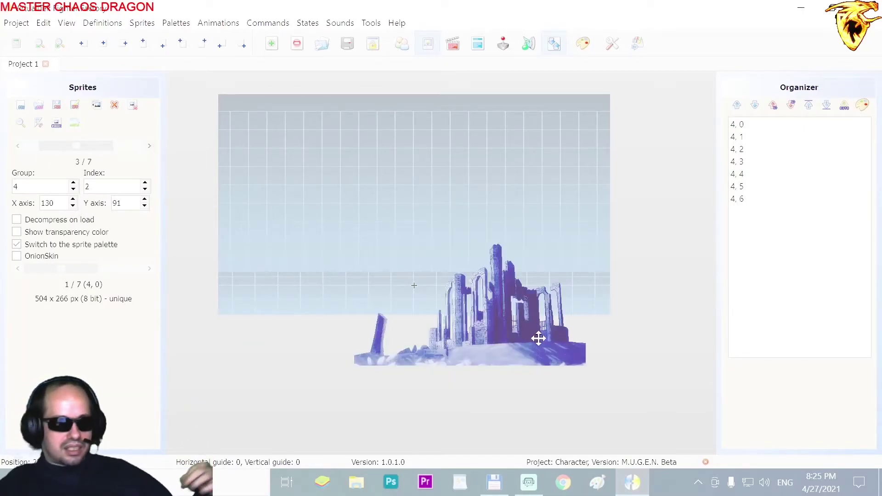
drag(538, 339, 539, 288)
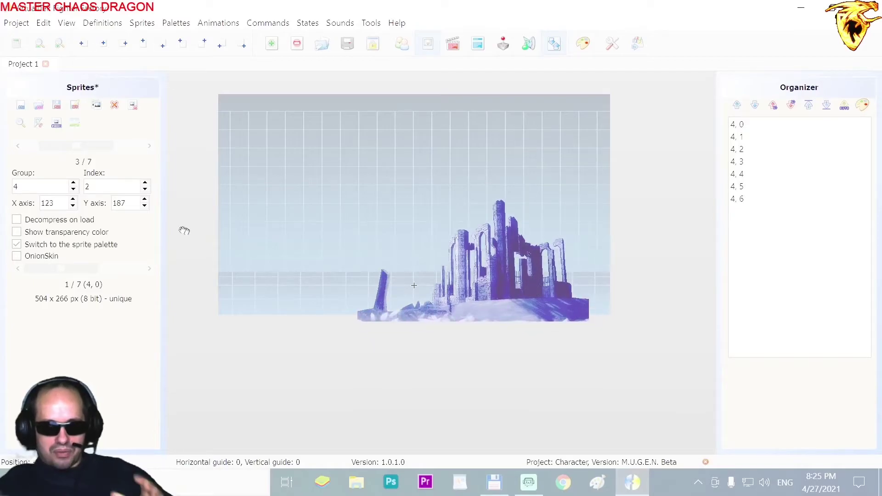
click(79, 125)
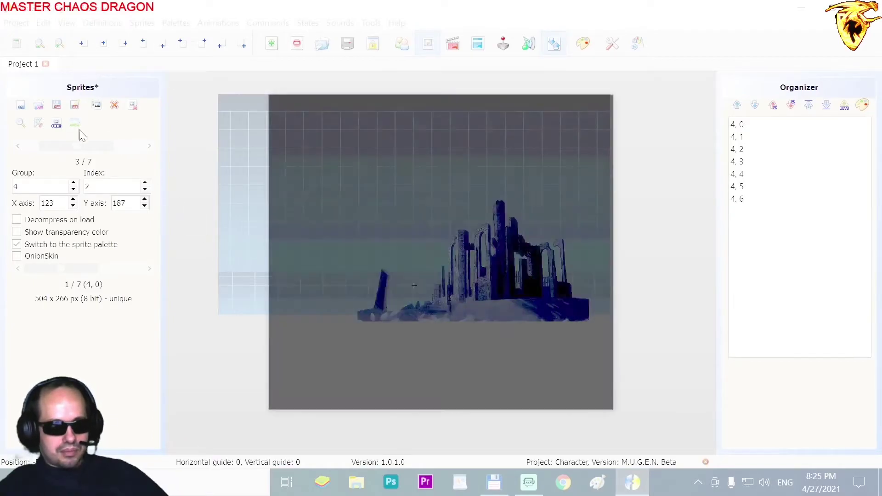
click(388, 125)
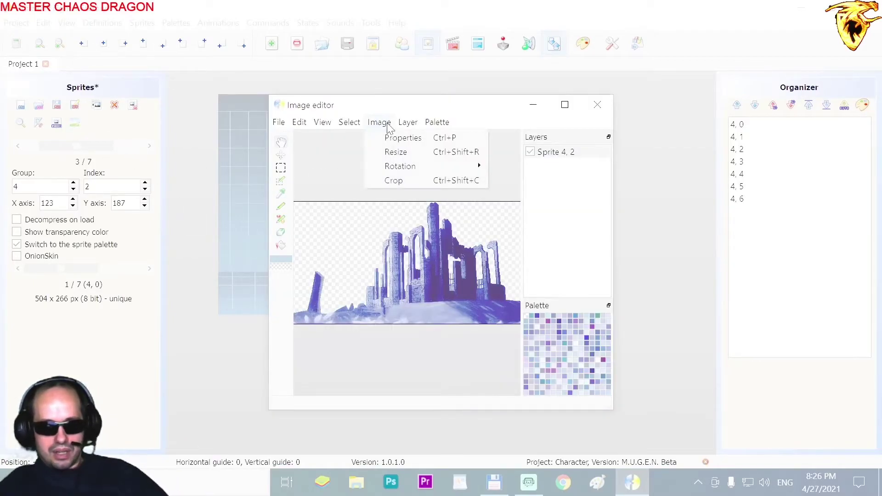
click(394, 152)
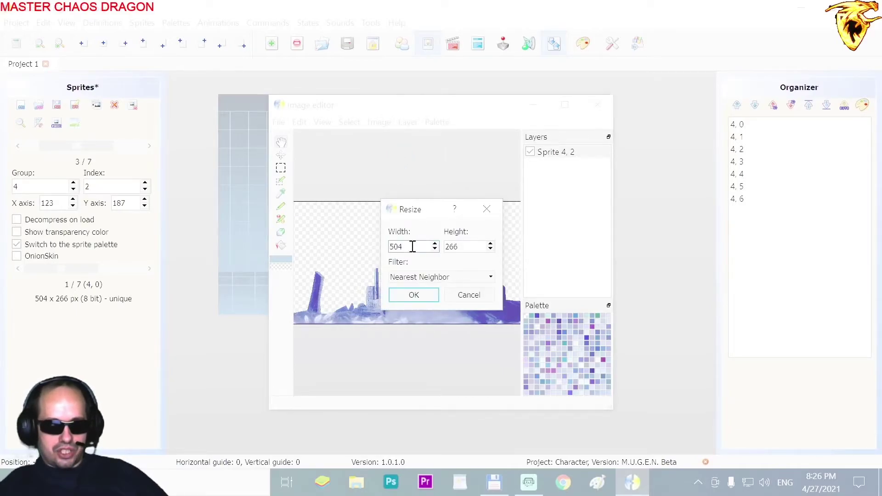
drag(413, 247, 377, 246)
text(1000)
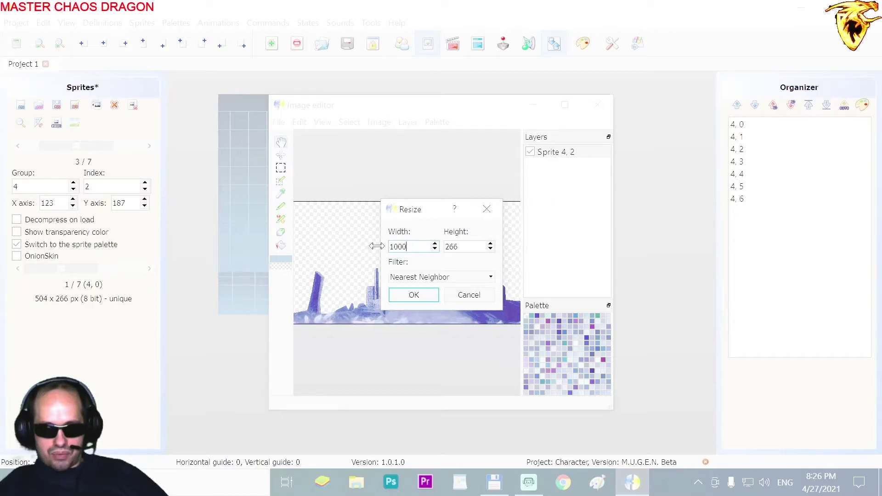
double_click(466, 246)
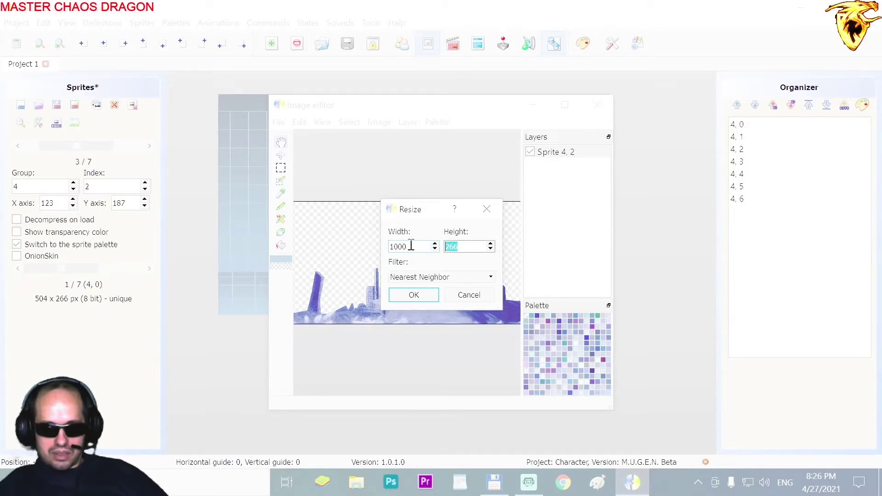
text(500)
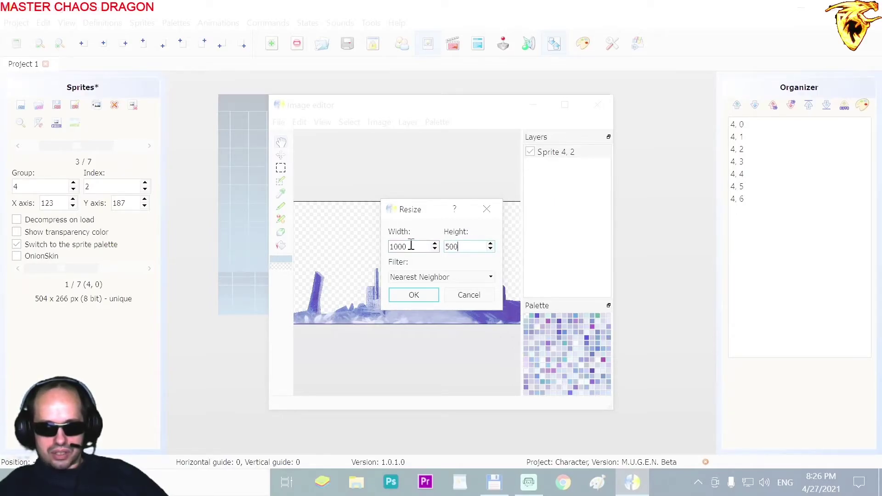
click(414, 295)
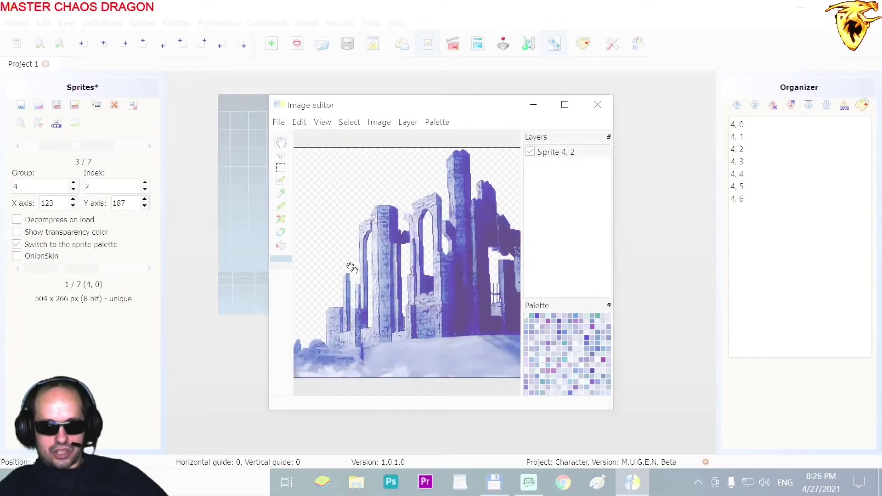
Step: Save the enlarged ruins image back to its sprite and reposition it to about X axis 435, Y axis 437
click(278, 122)
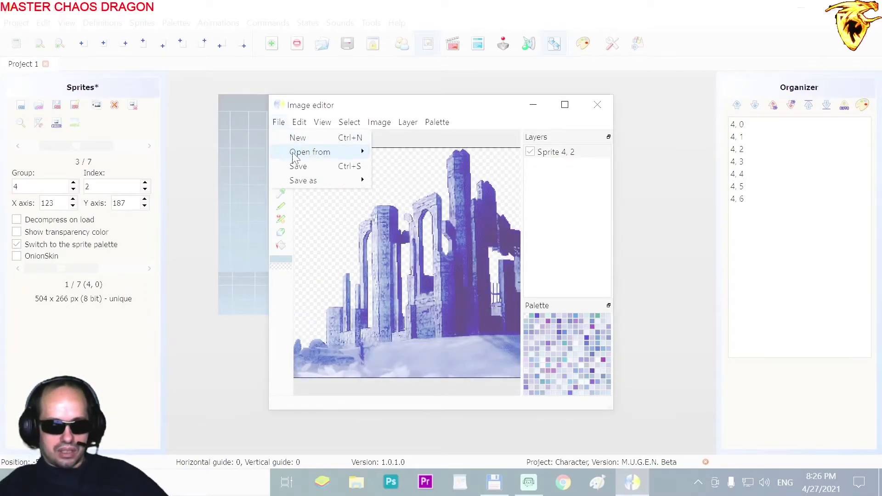
click(296, 167)
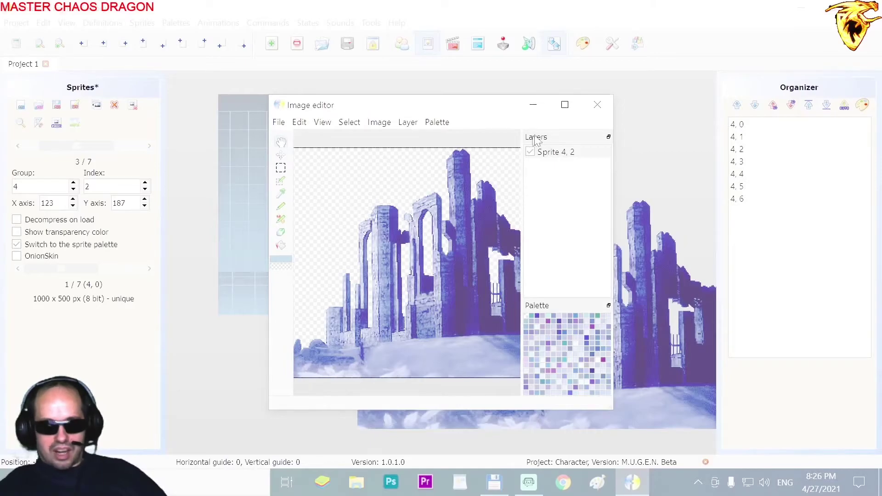
click(592, 108)
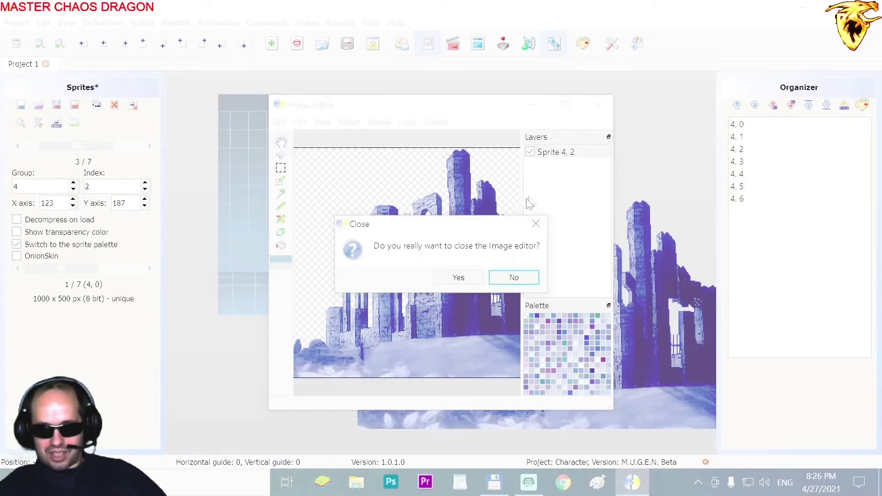
click(455, 277)
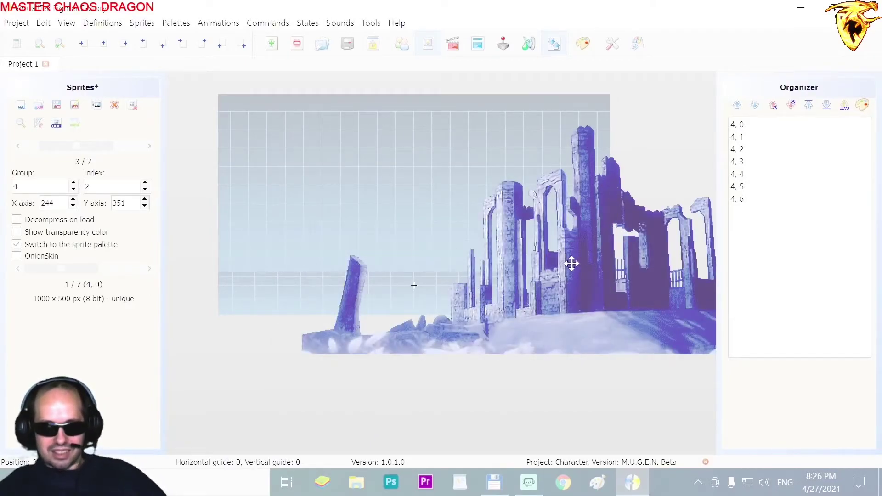
drag(571, 262, 480, 225)
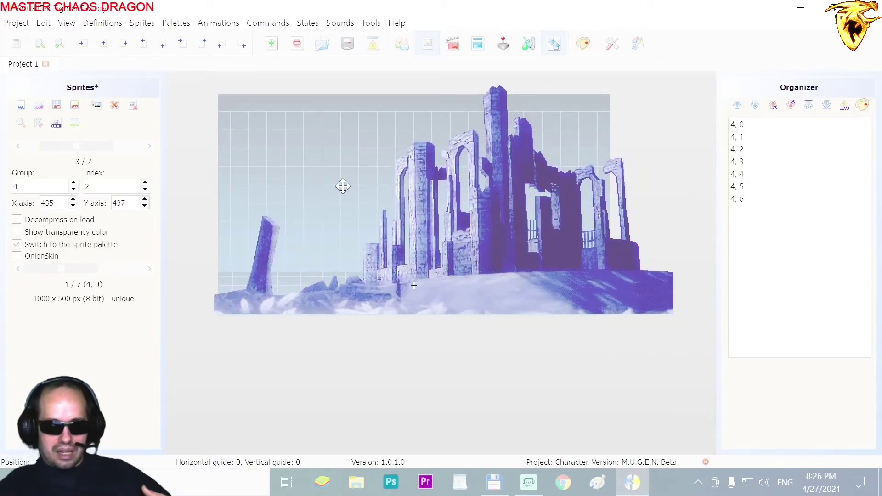
Step: Save the edited sprites as Blue_Desert1.SFF in the root of drive C and switch to Total Commander
click(139, 23)
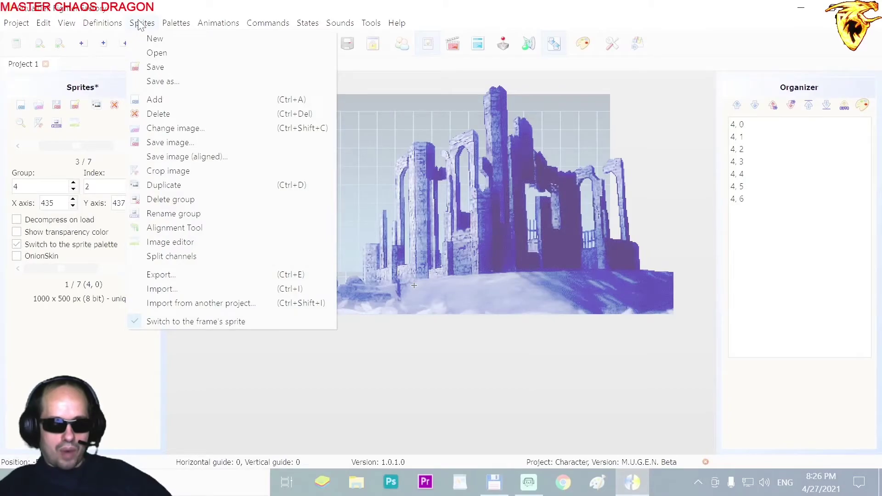
click(157, 83)
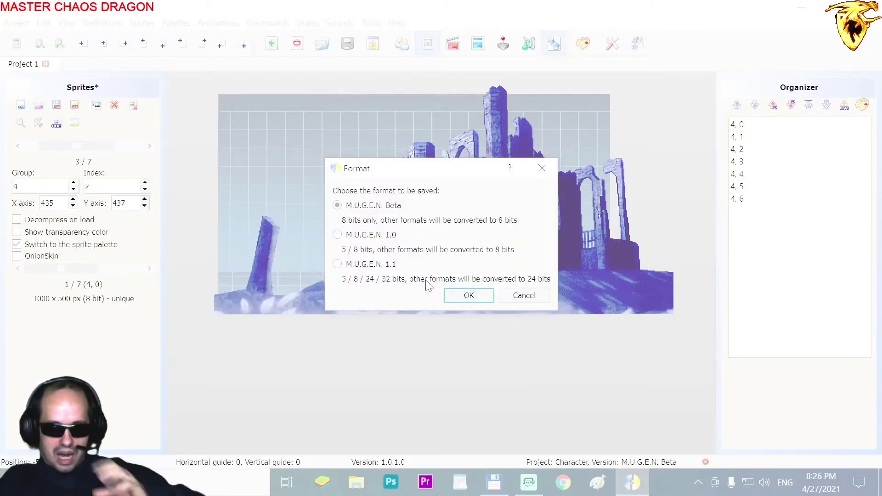
click(454, 300)
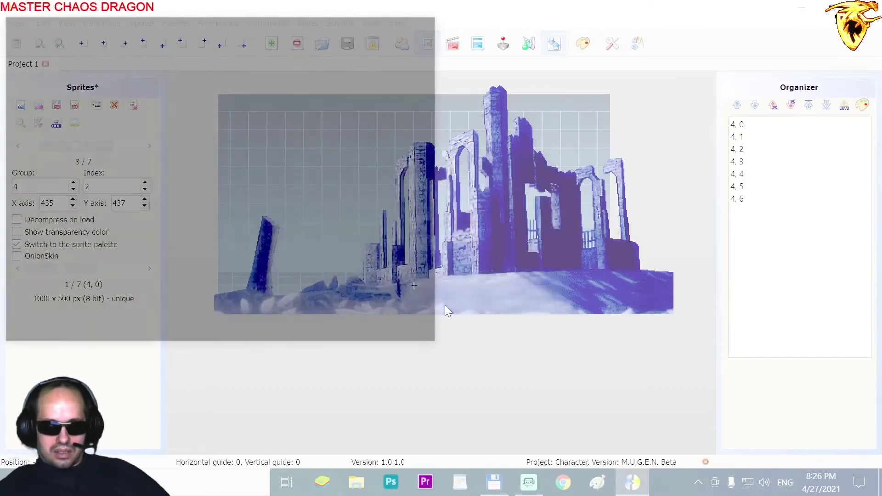
click(69, 233)
scroll(252, 197, down, 2)
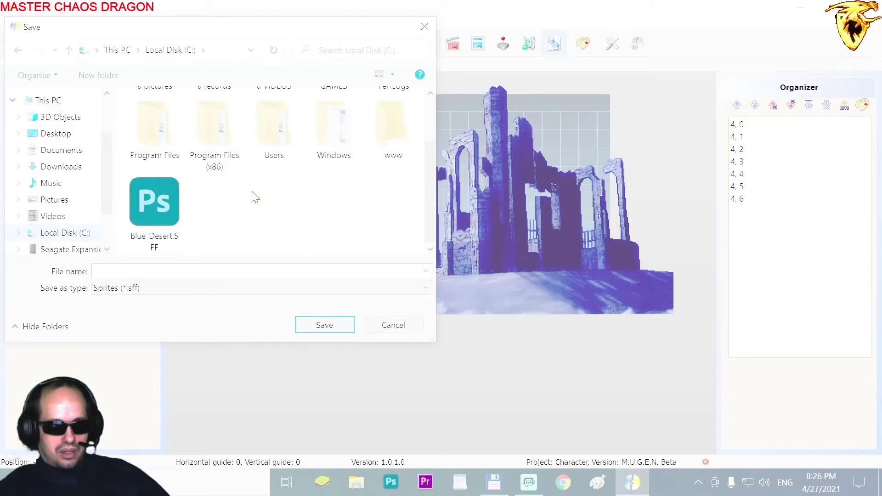
click(154, 205)
click(144, 271)
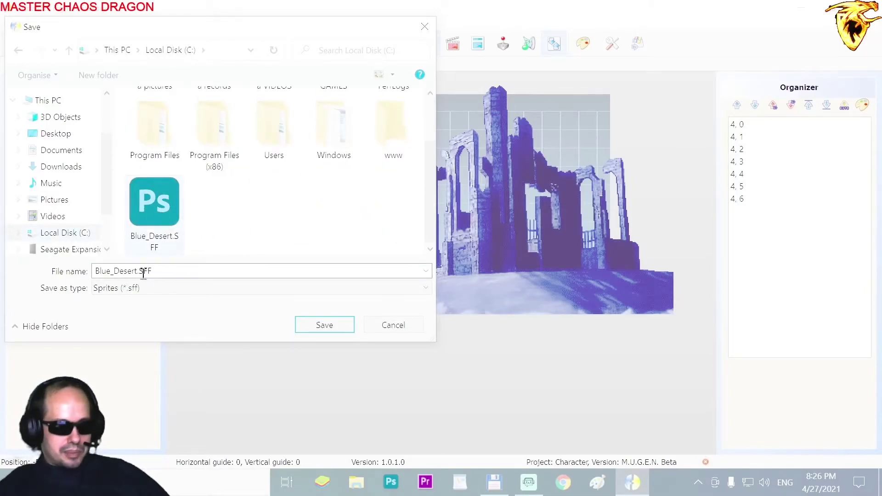
double_click(137, 271)
click(138, 270)
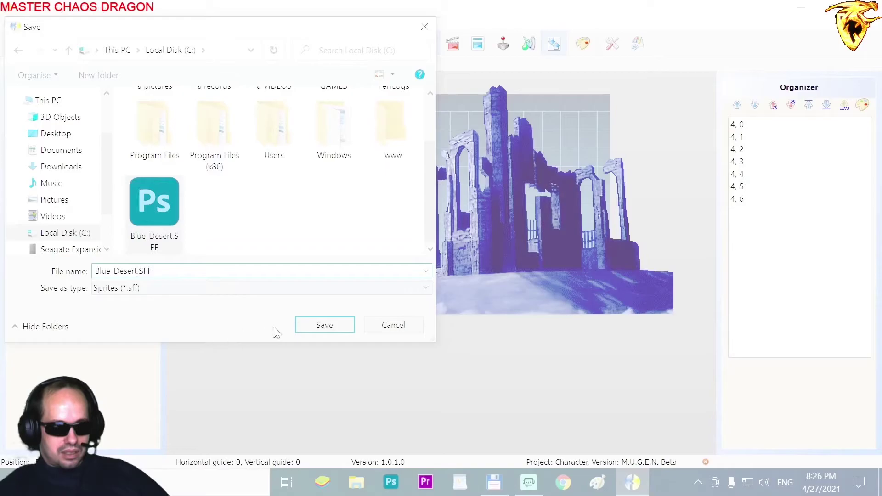
click(322, 325)
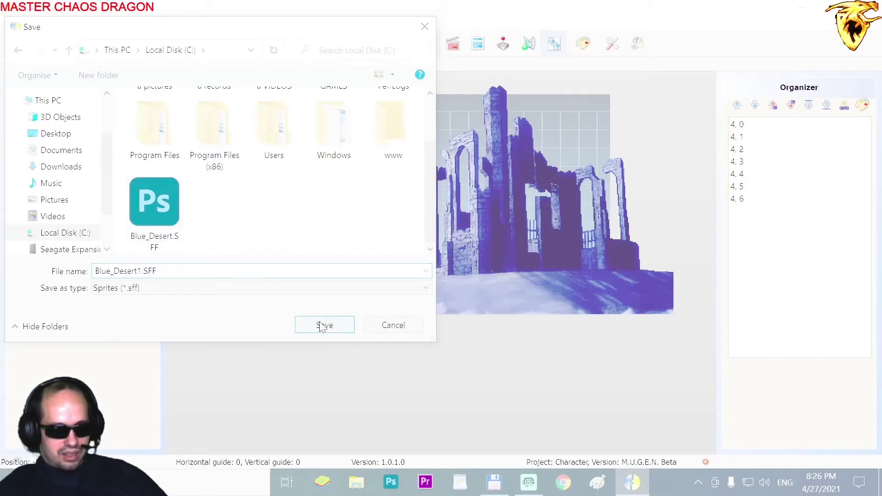
click(494, 481)
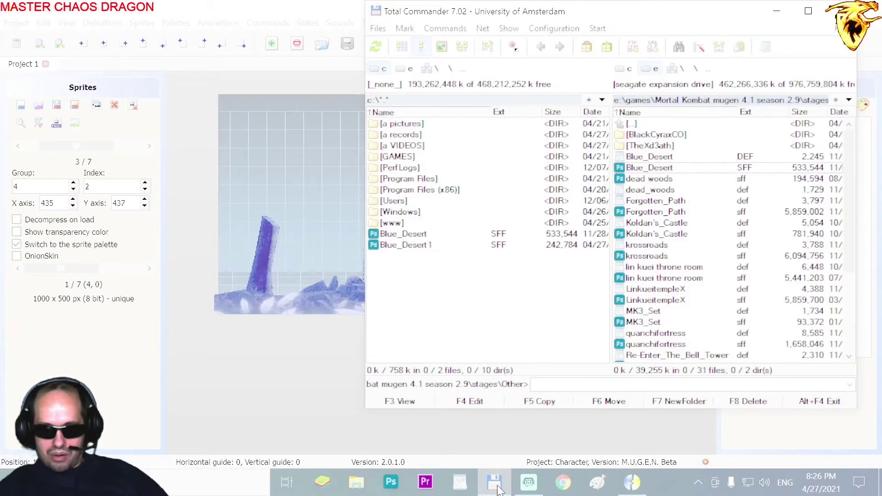
Step: Open Blue_Desert.DEF from the game's stages folder and examine the sprite number assigned in each background section through the end
click(412, 248)
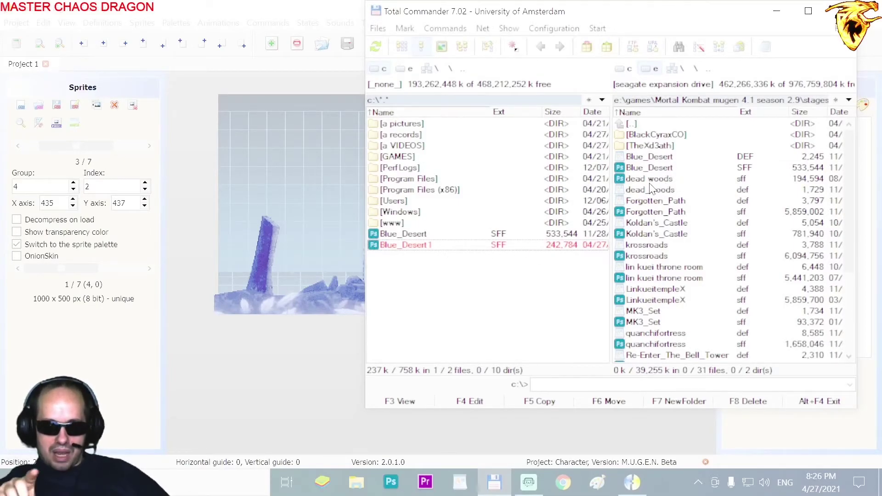
double_click(654, 158)
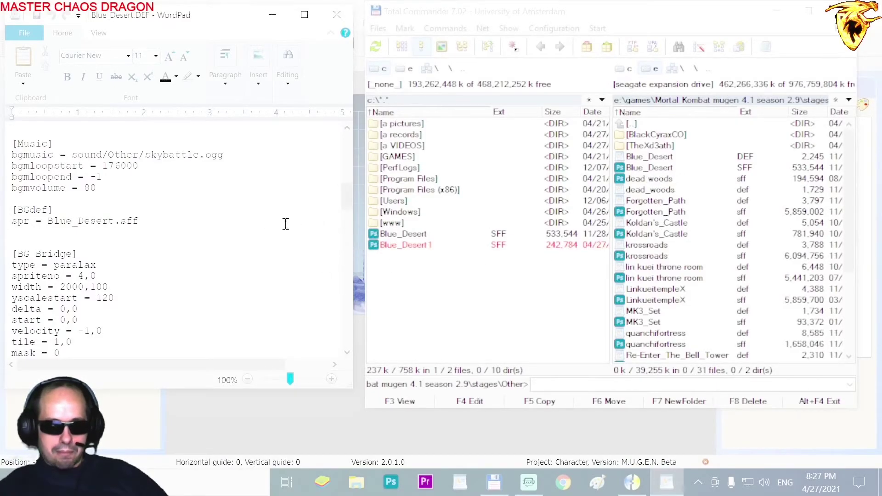
scroll(191, 256, down, 5)
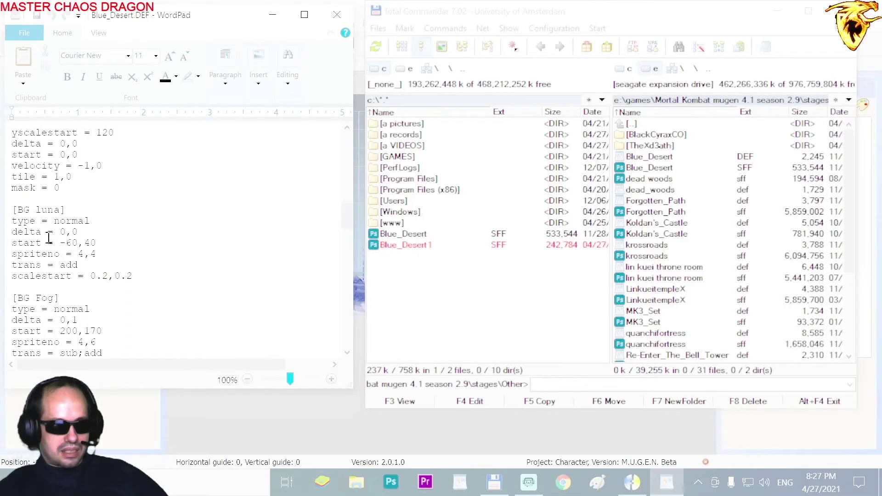
scroll(92, 295, down, 2)
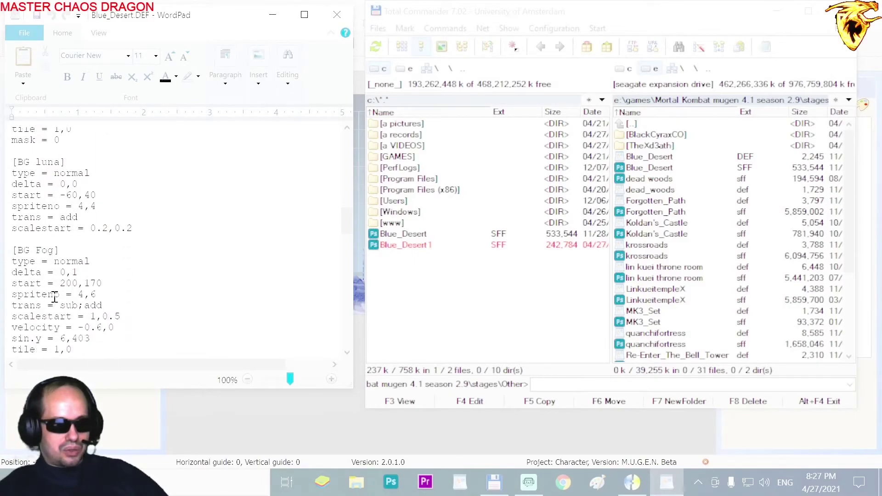
scroll(77, 331, down, 3)
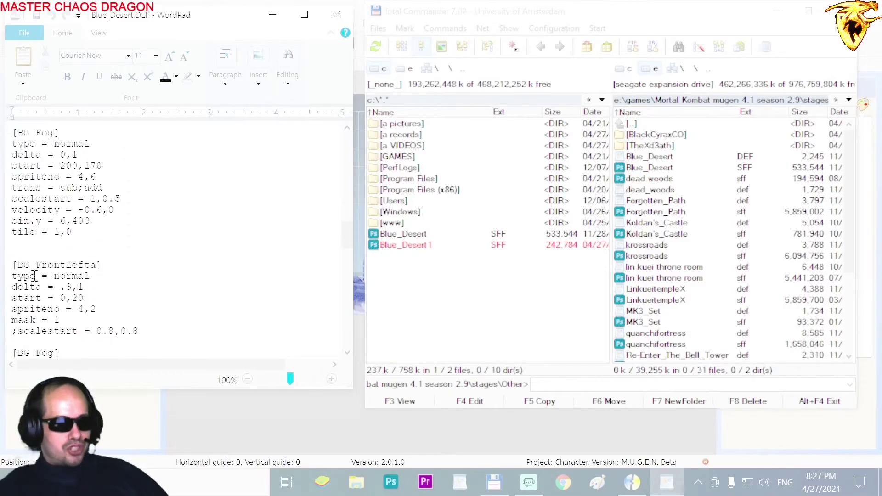
scroll(107, 301, down, 7)
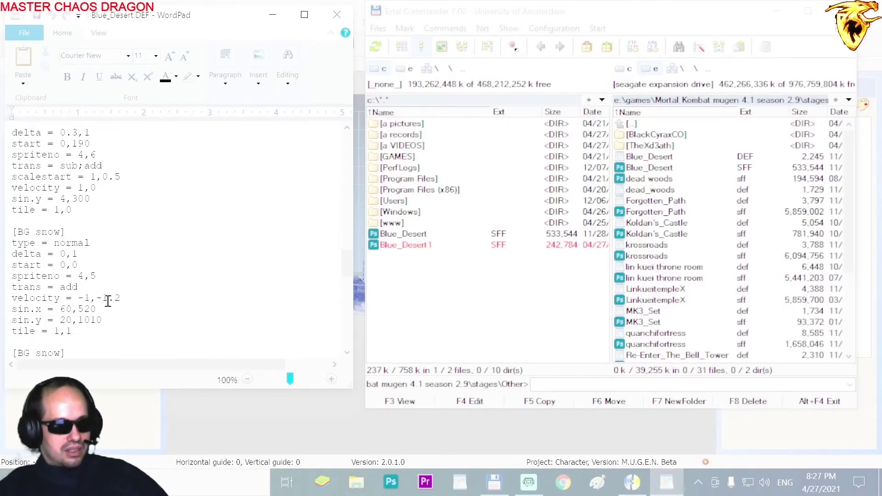
scroll(108, 301, down, 3)
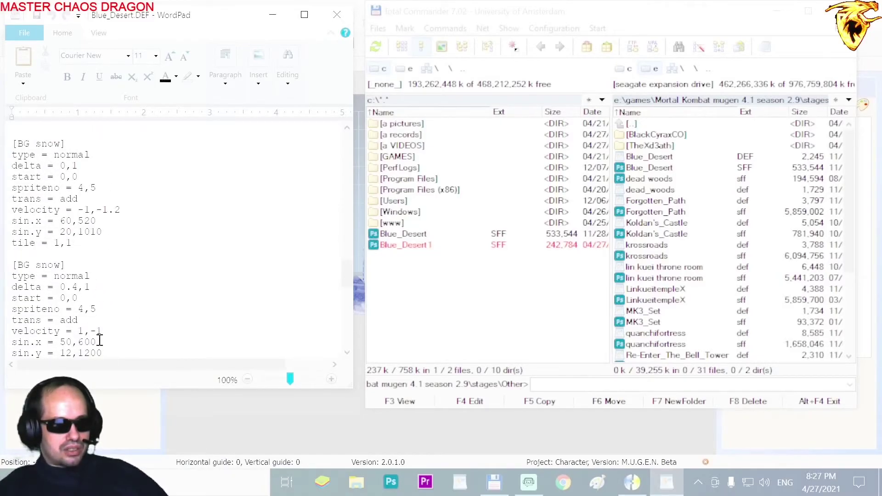
scroll(99, 340, down, 3)
scroll(128, 307, down, 3)
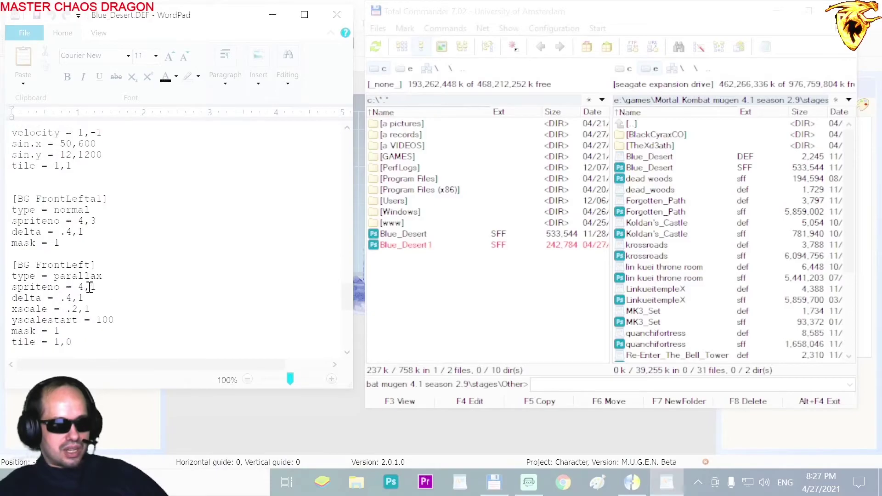
scroll(117, 303, down, 3)
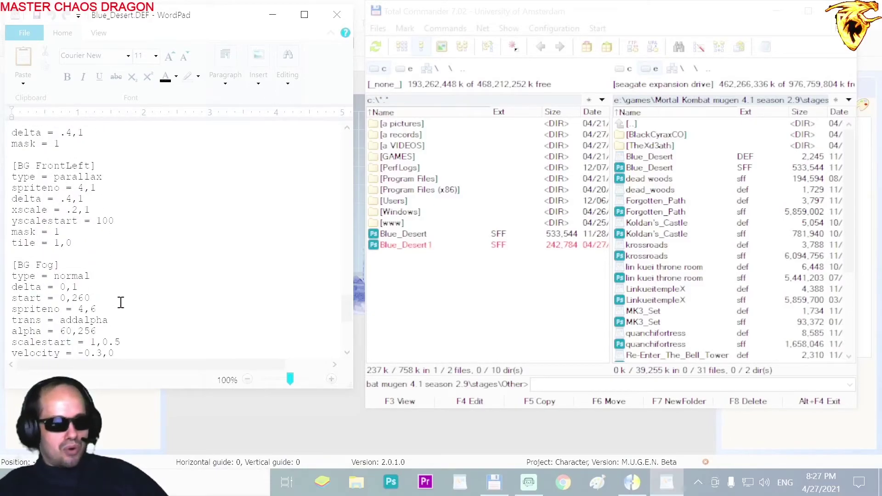
scroll(118, 302, down, 5)
scroll(121, 302, down, 1)
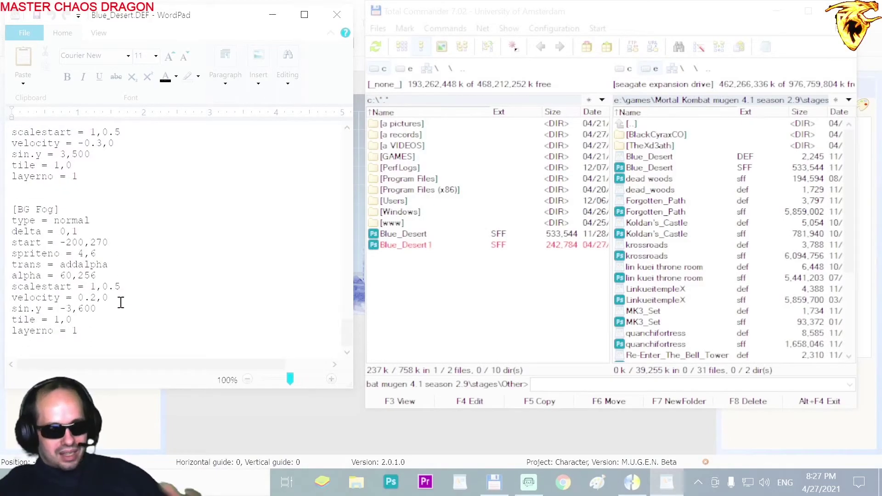
Step: Go back through the background sections of Blue_Desert.DEF up to BG Bridge, reviewing their sprite numbers and start settings
scroll(120, 302, up, 9)
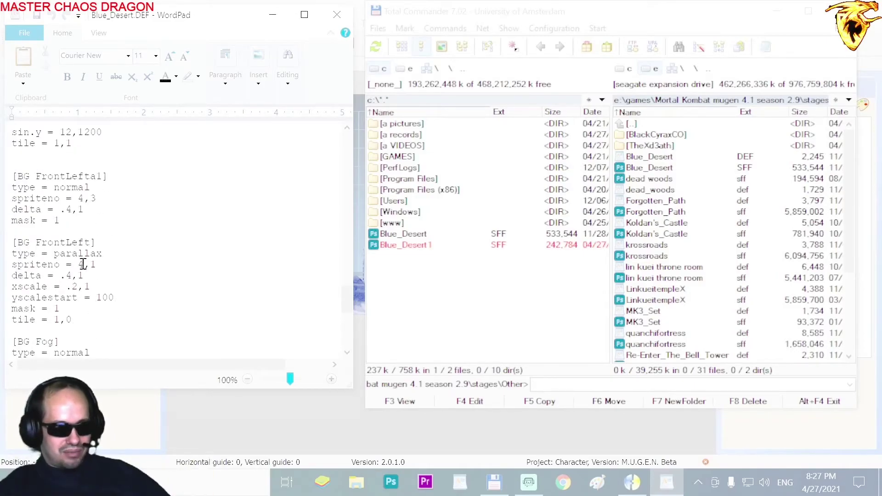
scroll(58, 248, up, 8)
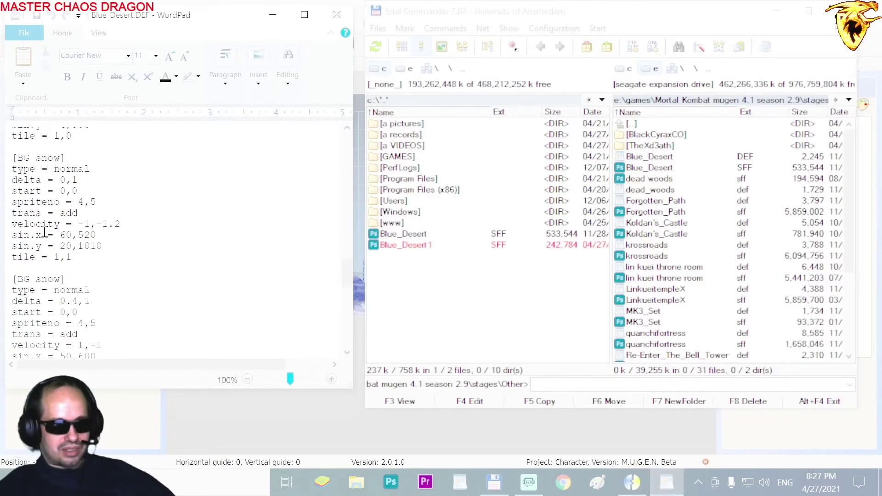
scroll(44, 232, up, 6)
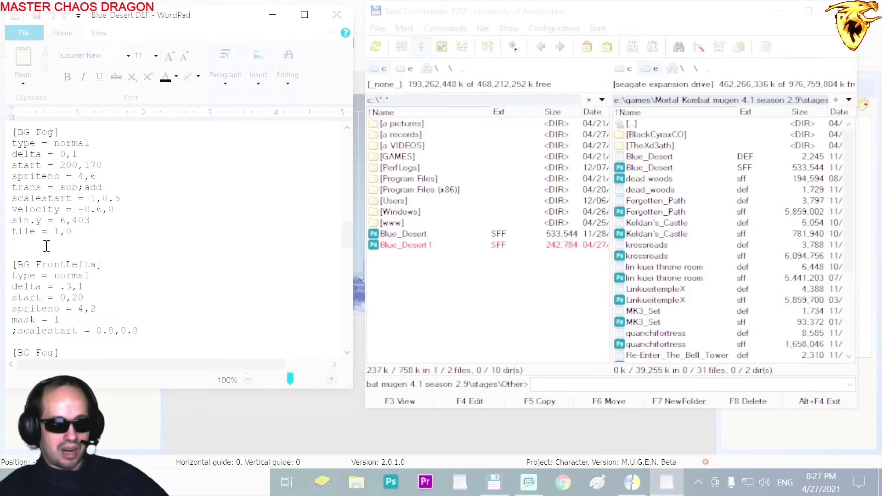
scroll(46, 247, up, 4)
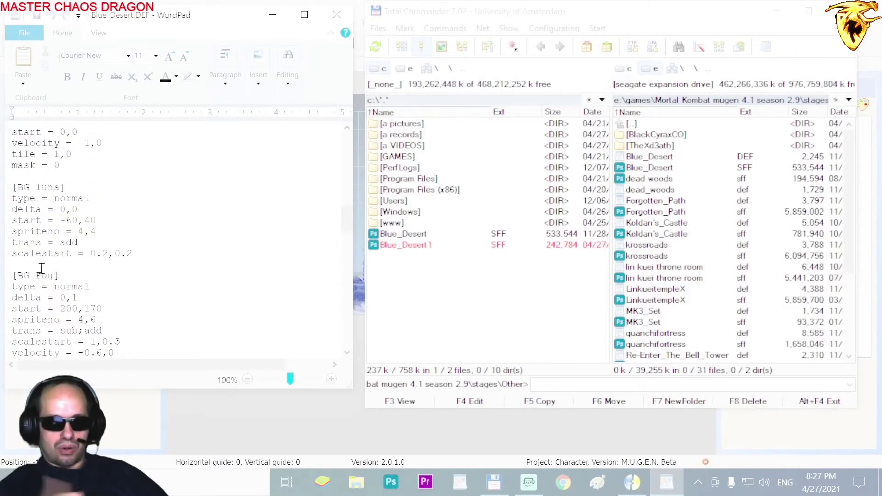
scroll(42, 262, up, 2)
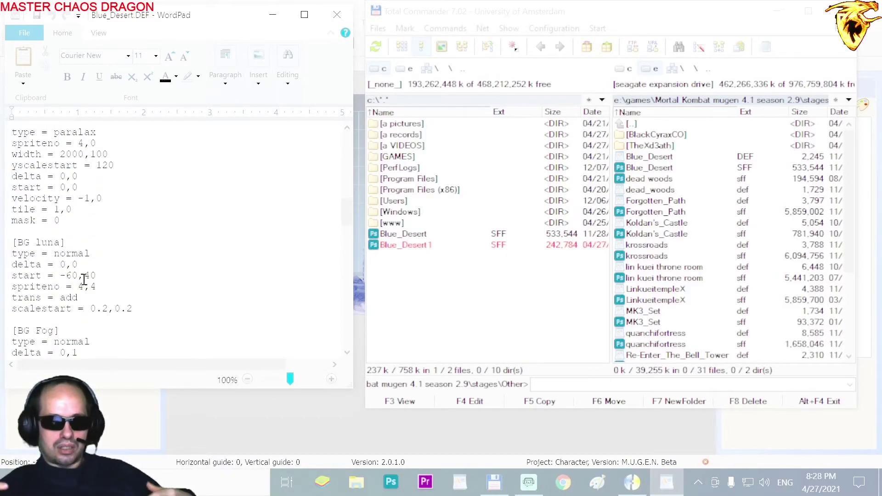
scroll(84, 279, up, 2)
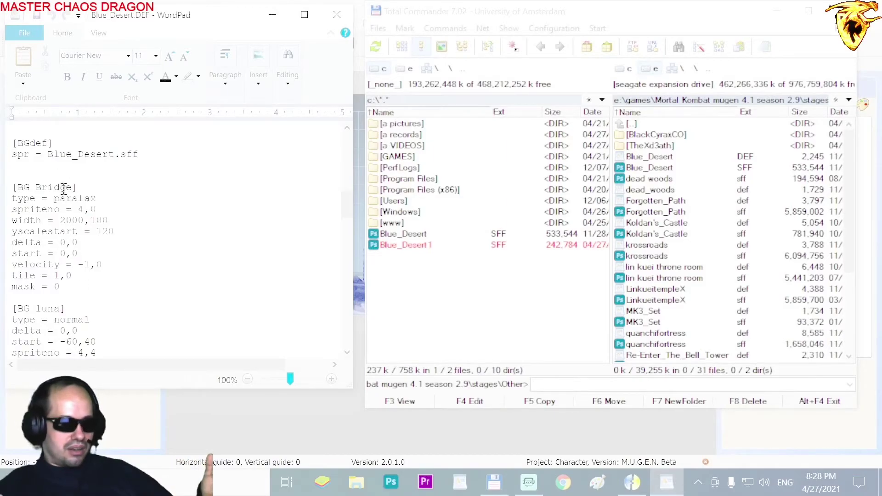
Step: Switch back to the sprite editor and display the stage's floor sprite 4, 1
click(247, 436)
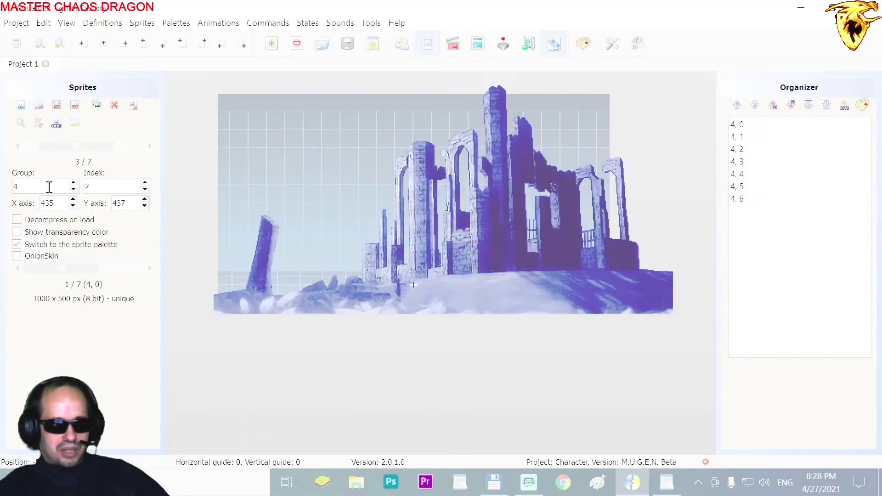
click(18, 146)
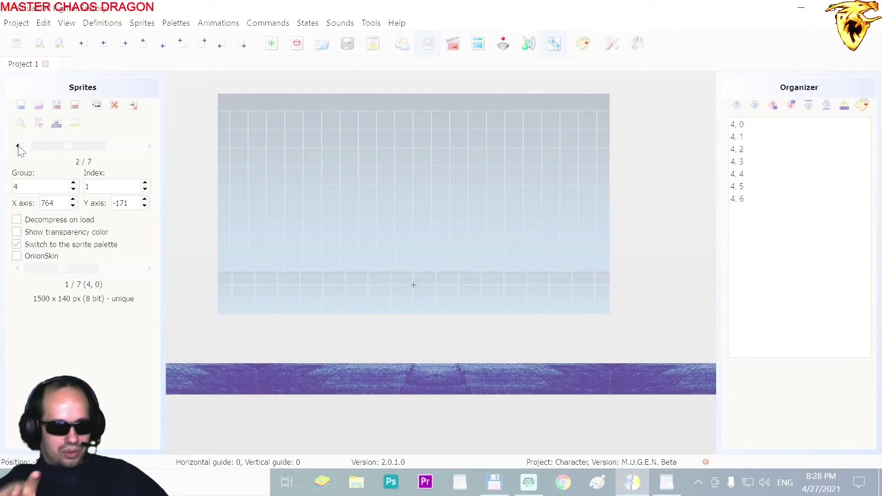